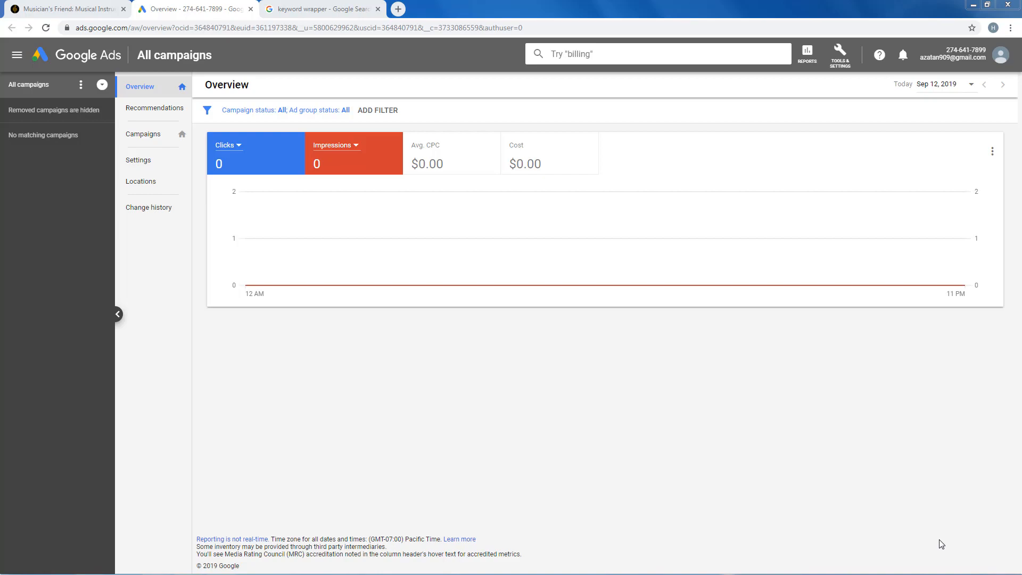
key(alt+Tab)
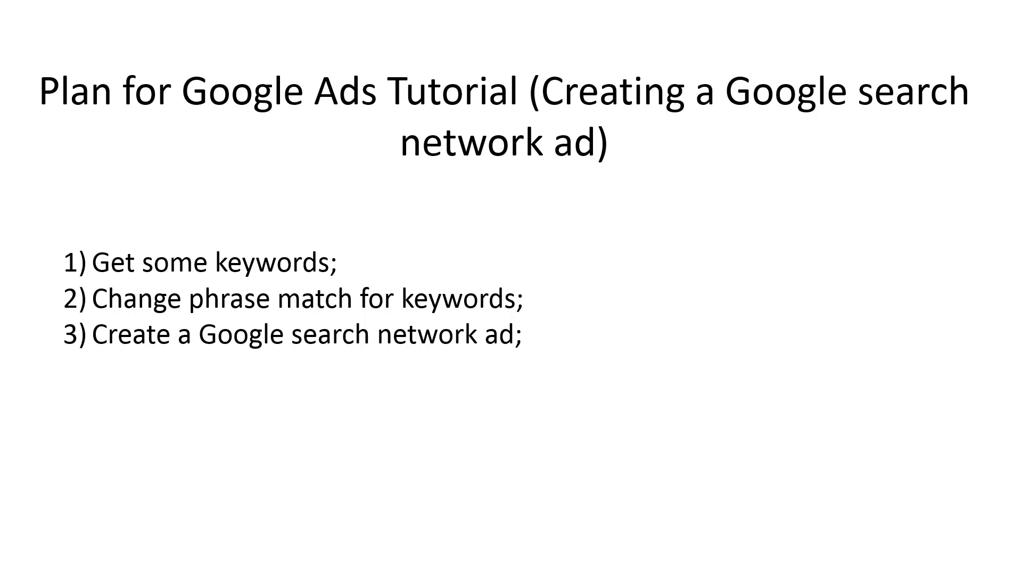
key(Right)
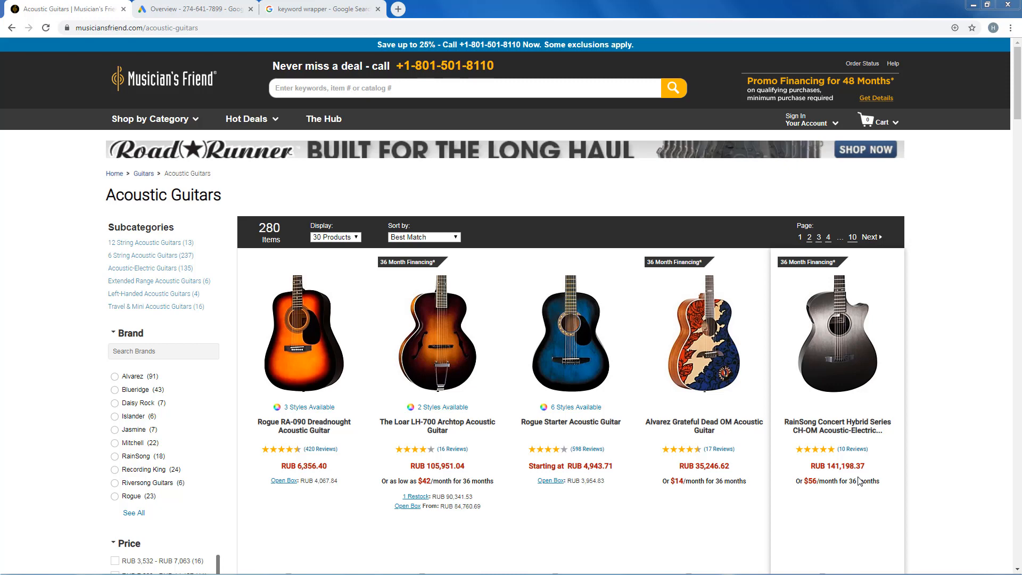
Wrap the entered acoustic guitar keywords in the Keyword Wrapper and copy the exact match list
click(306, 9)
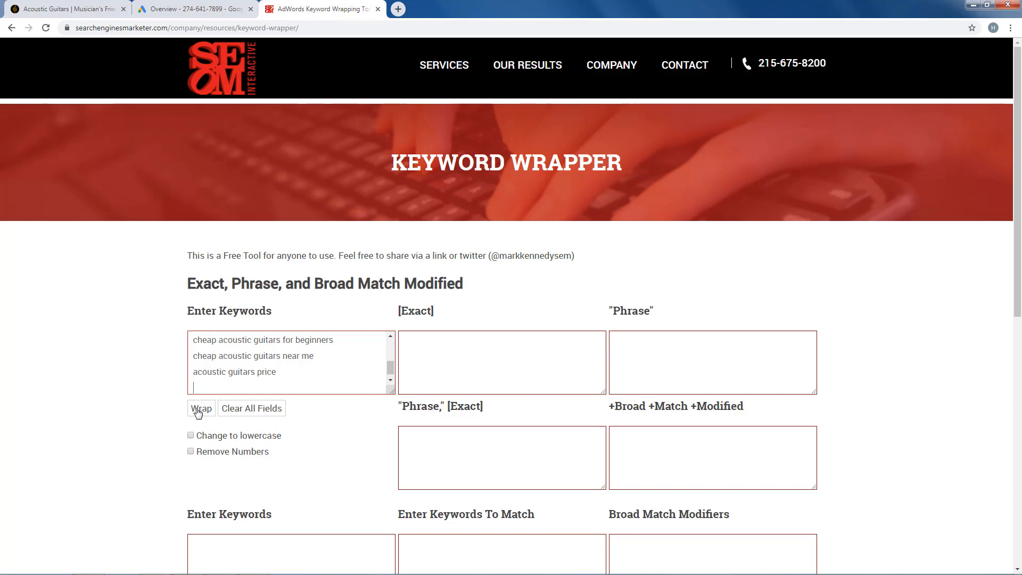
click(199, 409)
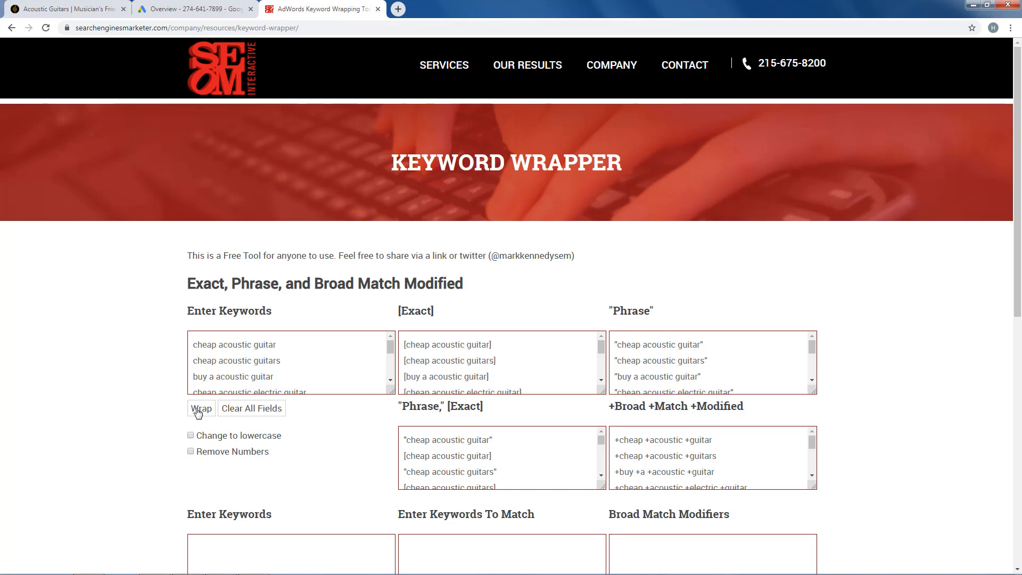
click(454, 371)
right_click(454, 371)
click(468, 394)
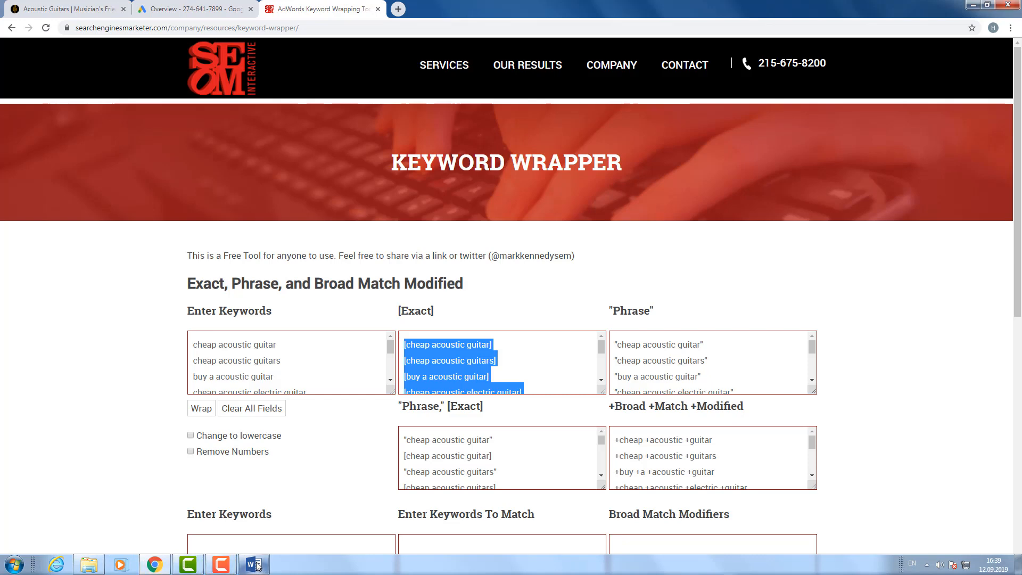
Switch to the Word keyword document and delete the selected block of unwrapped keywords
click(244, 505)
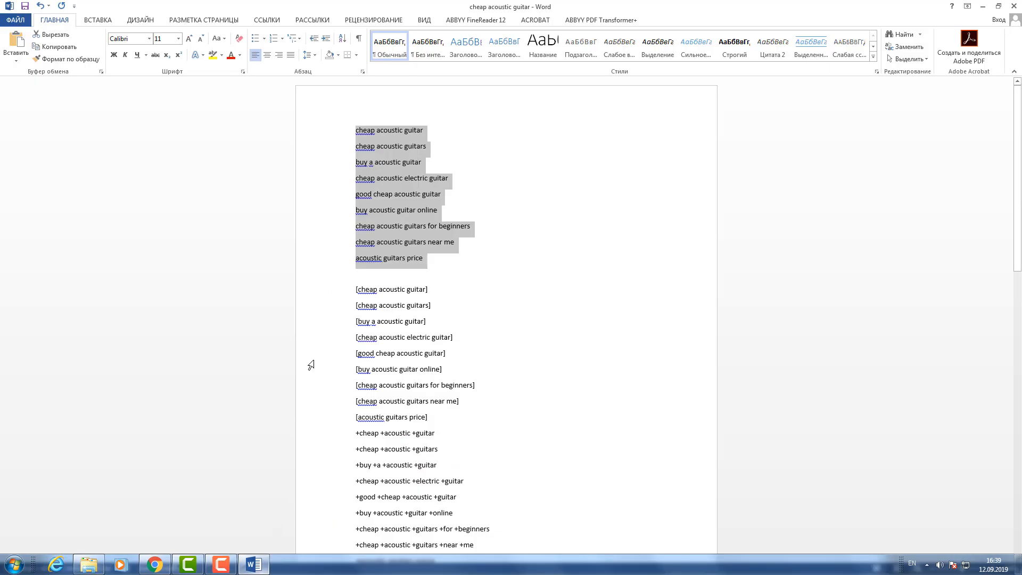
key(Delete)
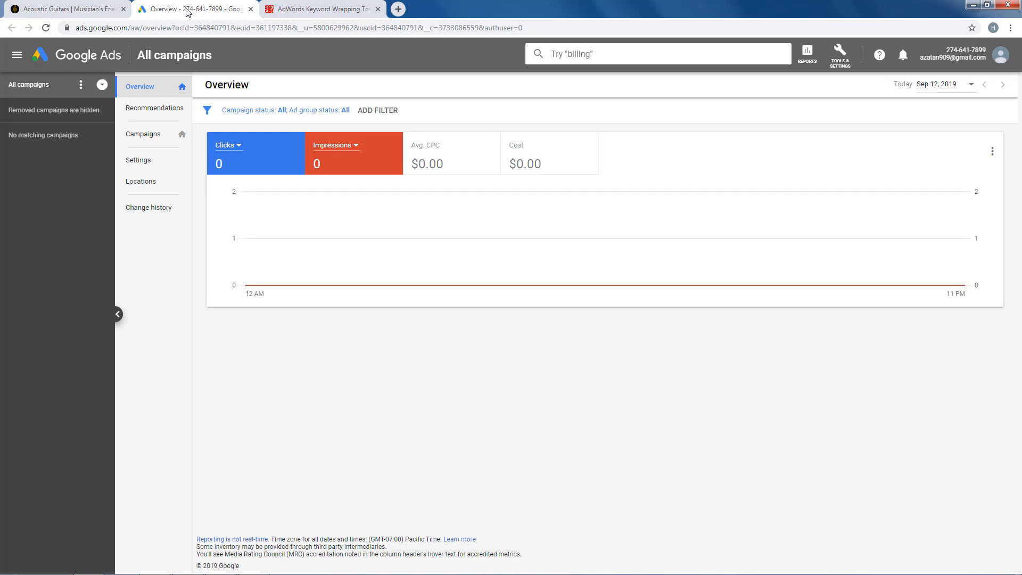
Start a new campaign from the Campaigns page in Google Ads
click(116, 314)
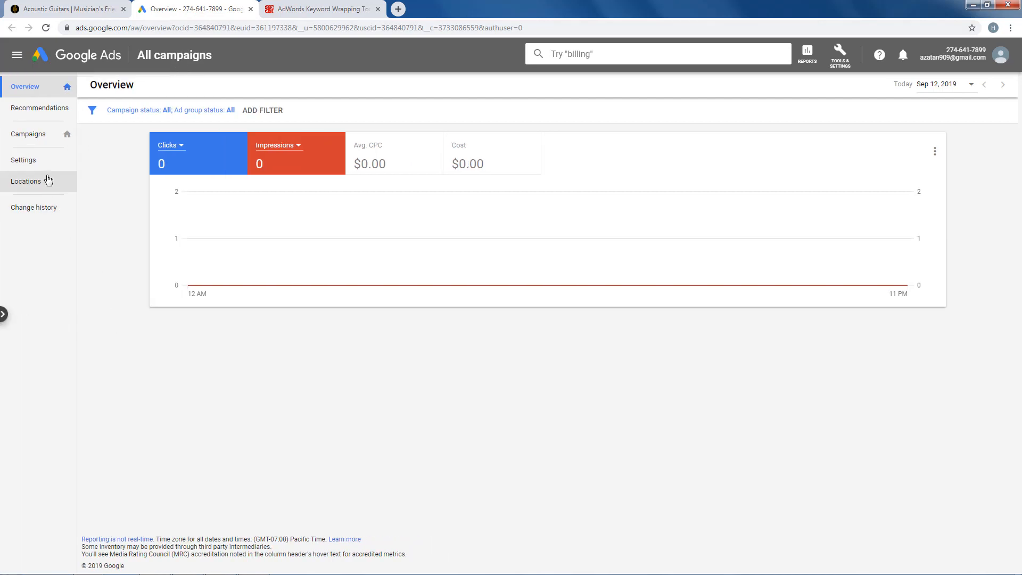
click(39, 145)
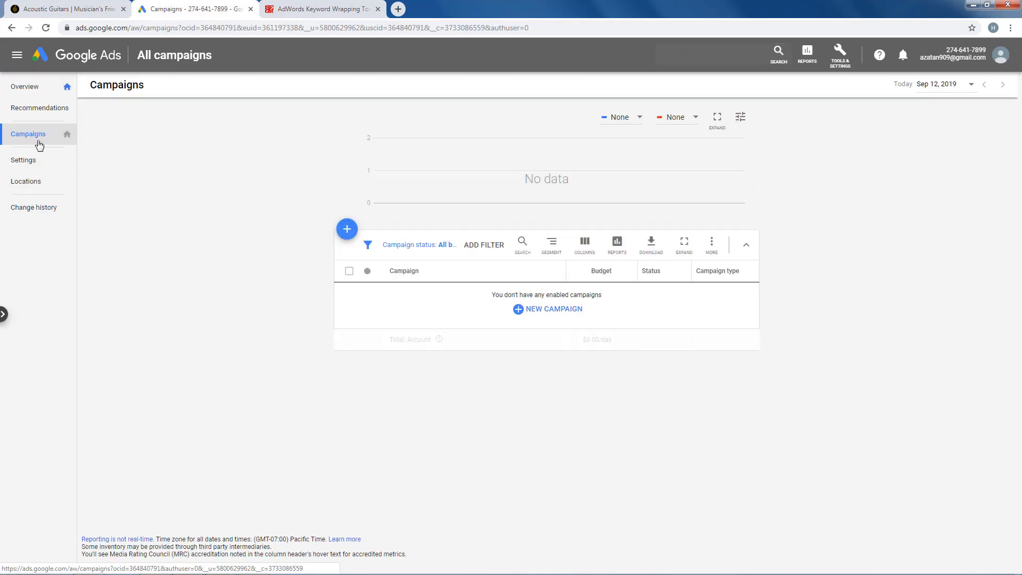
click(350, 229)
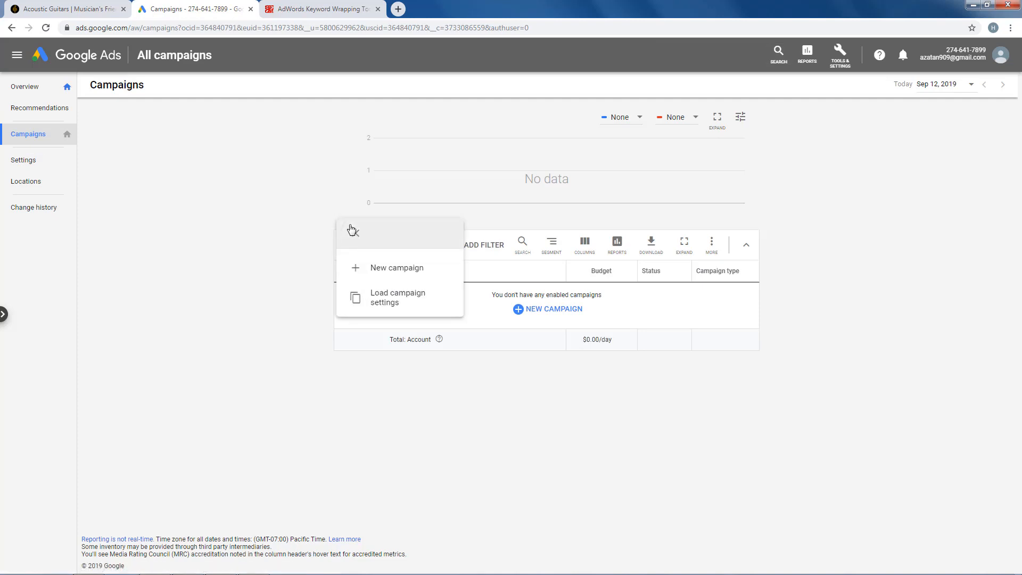
click(378, 267)
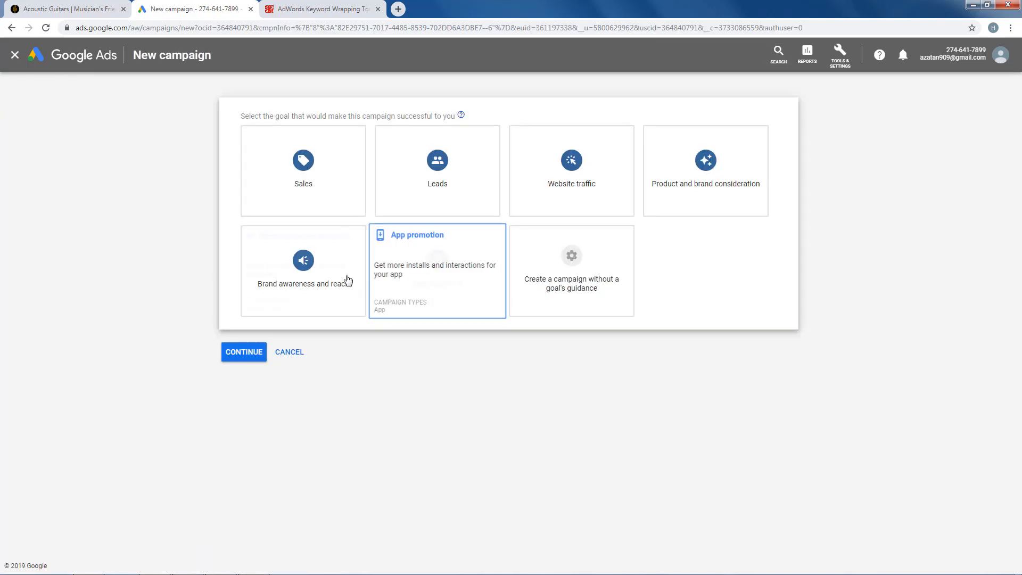
Create the campaign without a goal's guidance, choose the Search campaign type and continue to the campaign settings
click(544, 285)
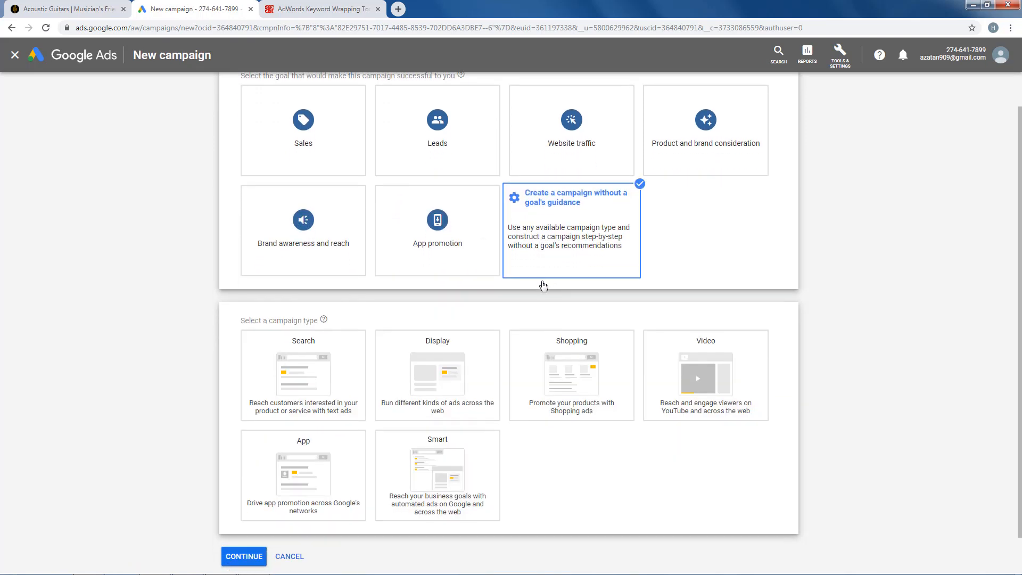
scroll(543, 285, down, 1)
scroll(543, 286, up, 1)
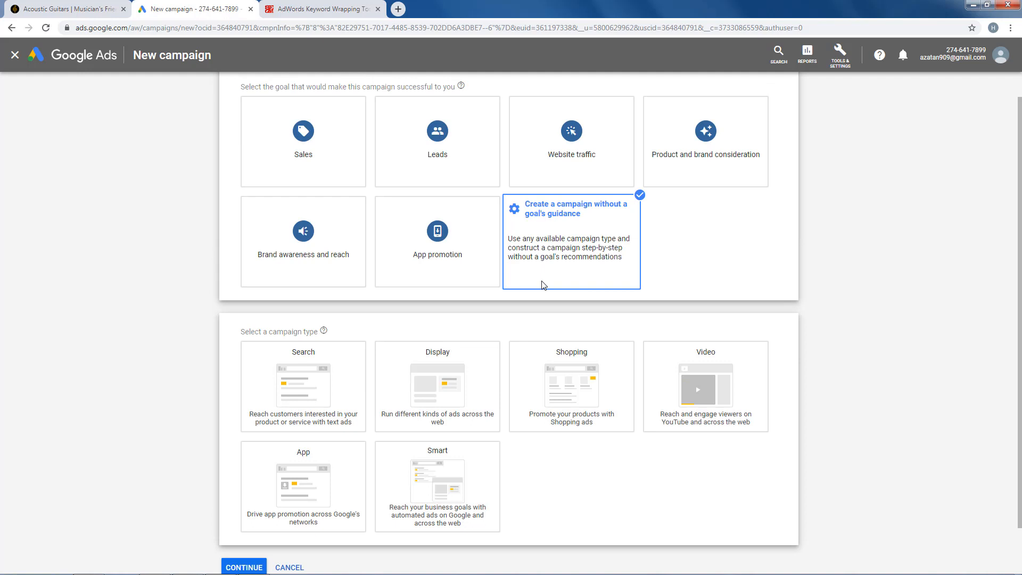
click(282, 383)
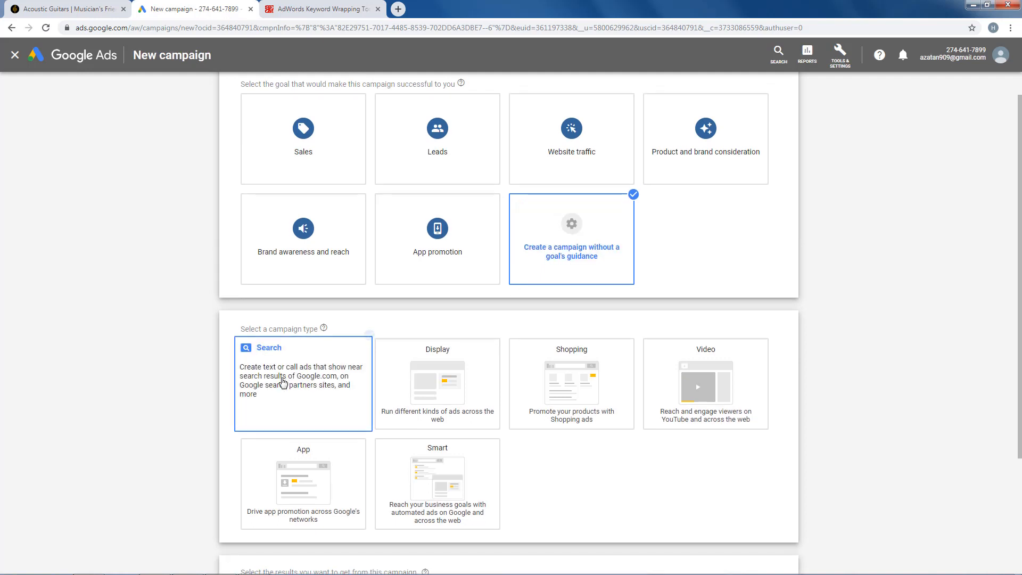
scroll(246, 452, down, 1)
click(244, 452)
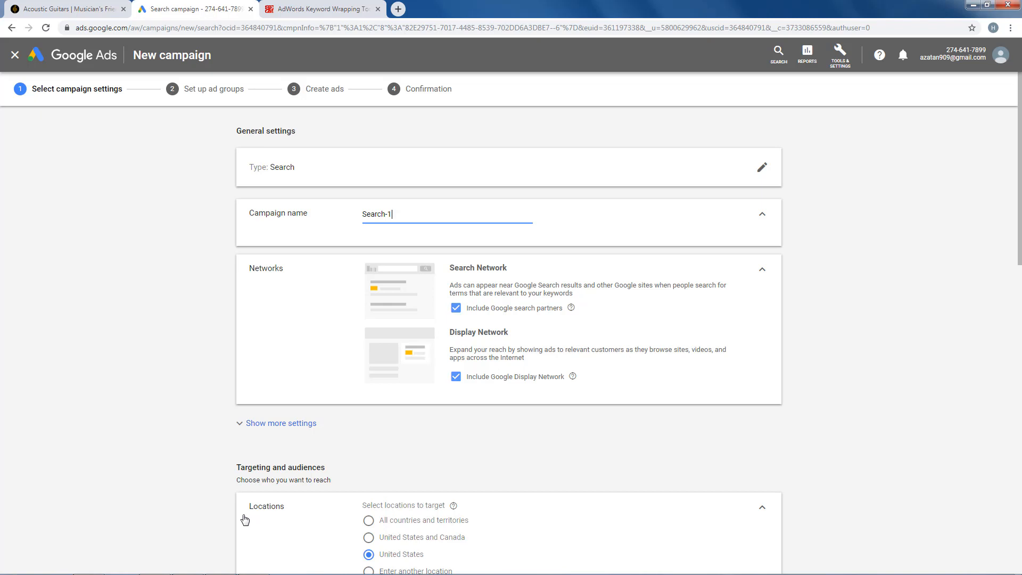
Name the campaign "Standard/New-York/Acoustic General" and exclude the Google Display Network
key(ctrl+a)
text(Stand)
text(ard)
text(/New-York)
text(/Acoustic Geb)
text(neral)
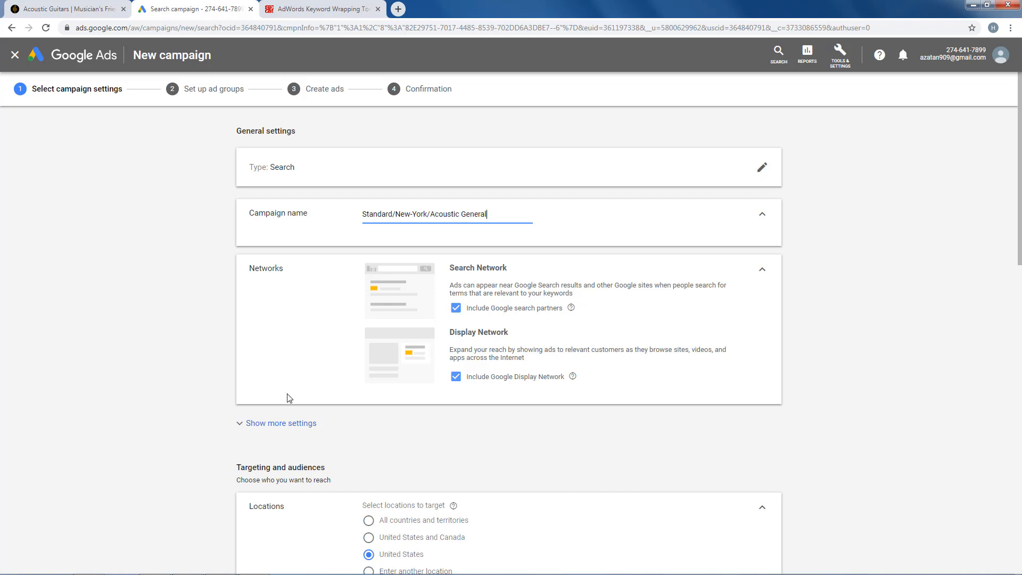
click(456, 377)
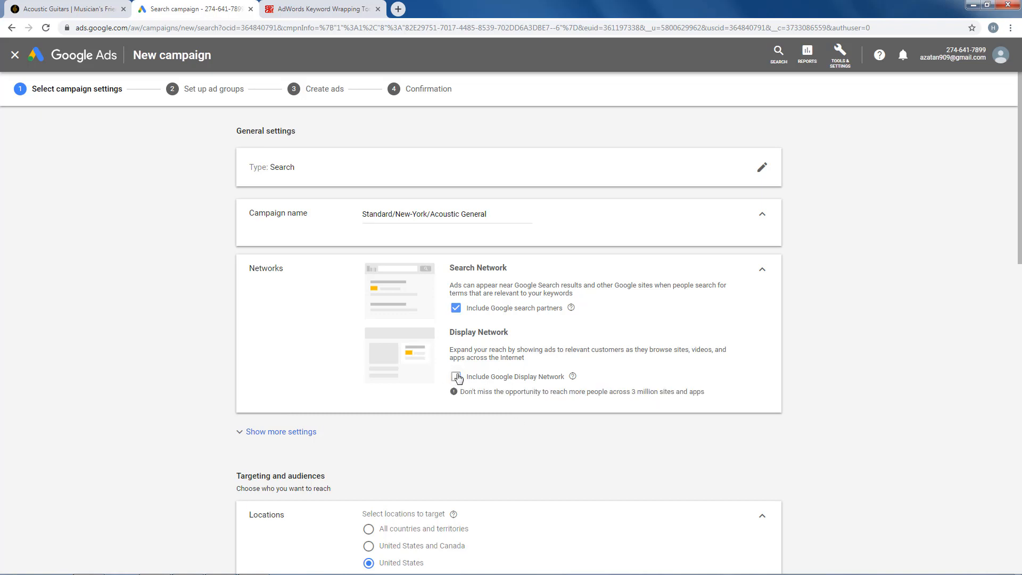
Search the locations for New York and target the state of New York, United States
scroll(456, 378, down, 2)
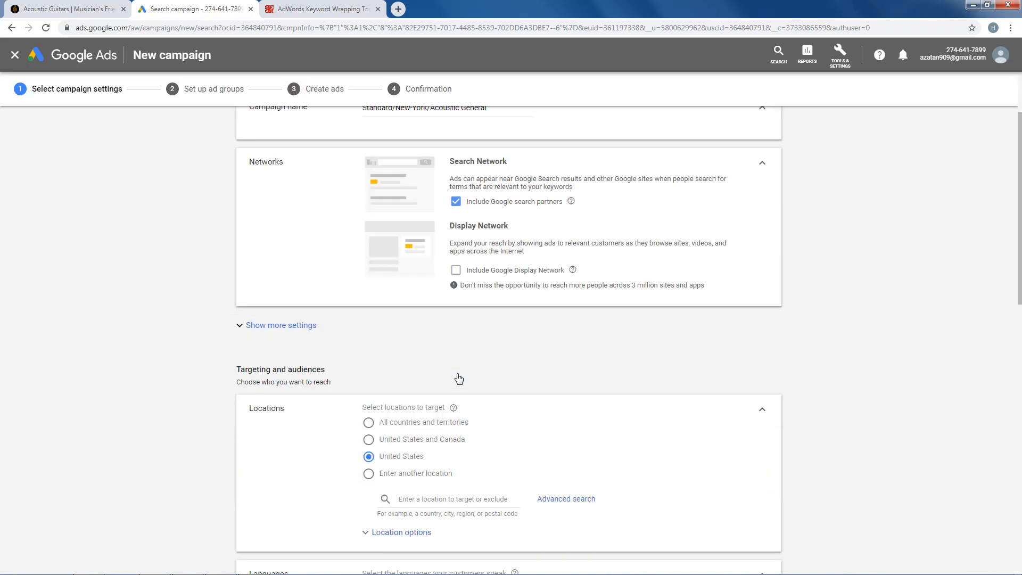
click(441, 500)
text(Ney)
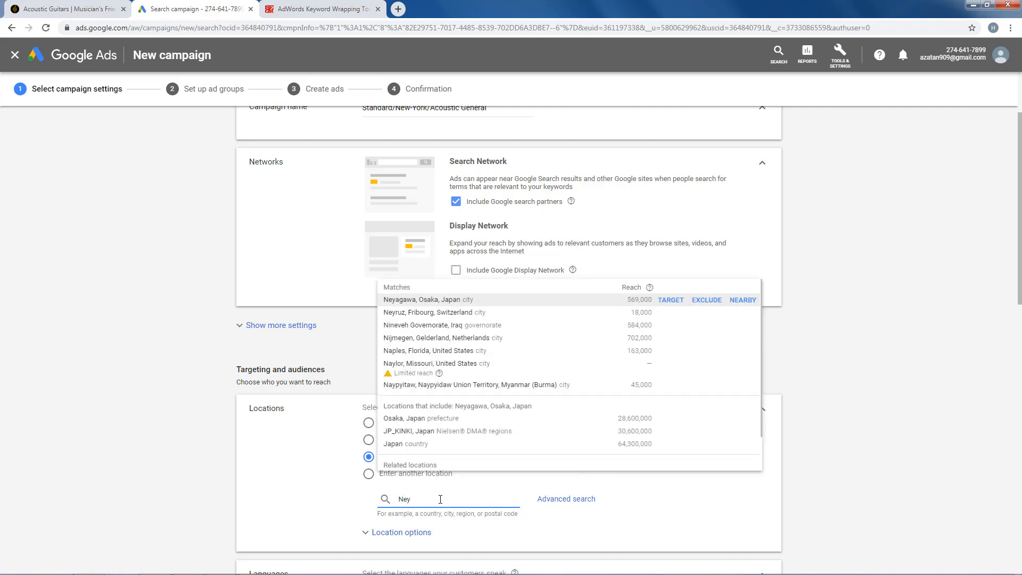
text(-York)
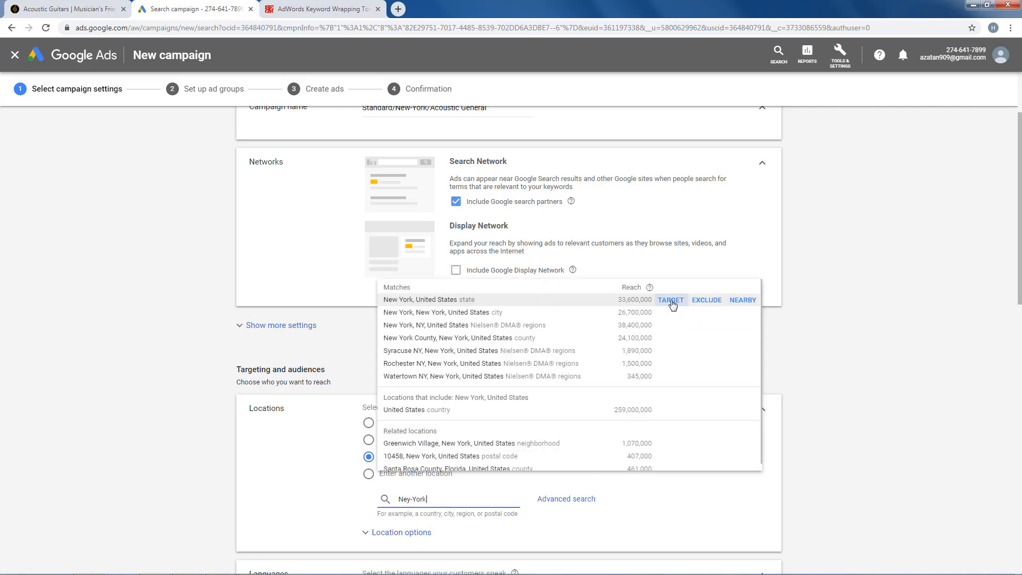
click(670, 301)
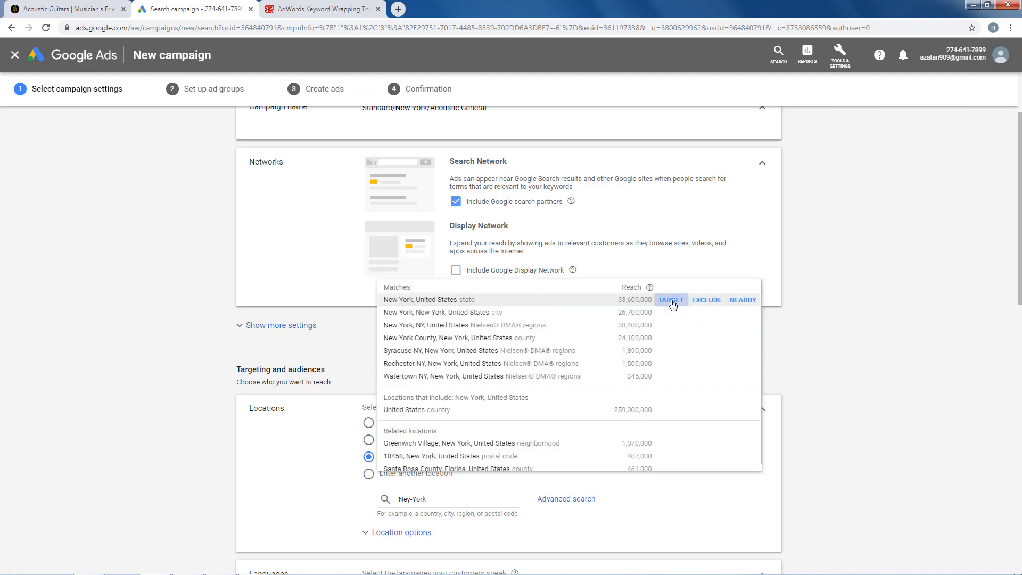
Set the campaign's average daily budget to $10
scroll(673, 305, down, 3)
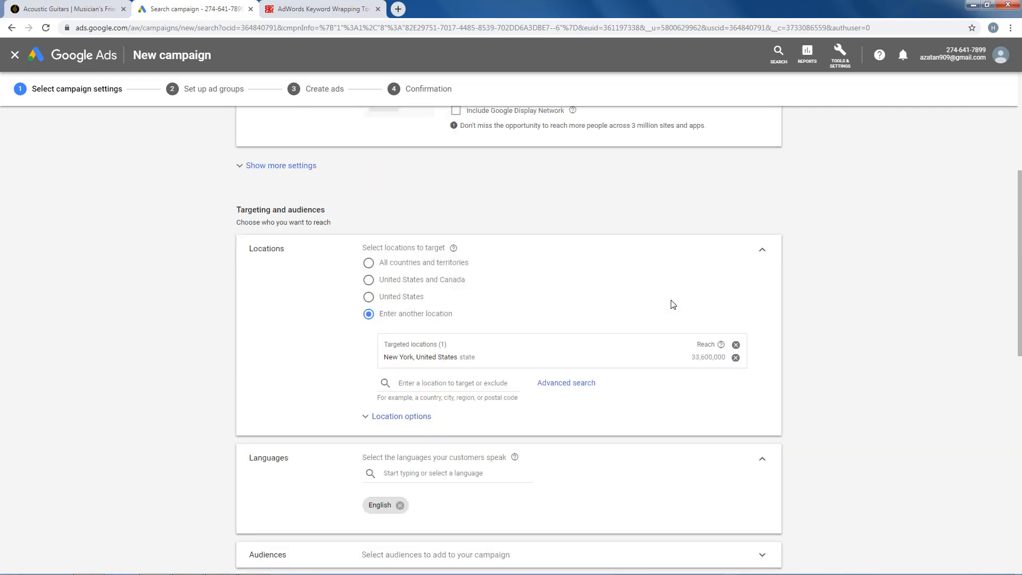
scroll(672, 304, down, 1)
scroll(673, 304, down, 1)
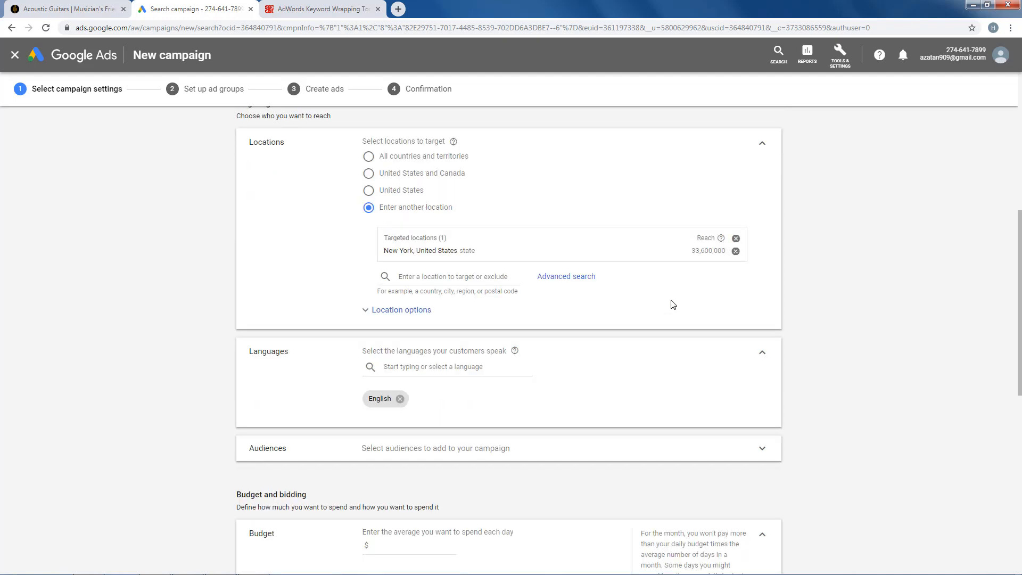
scroll(673, 305, down, 2)
scroll(673, 304, down, 1)
click(396, 385)
text(10)
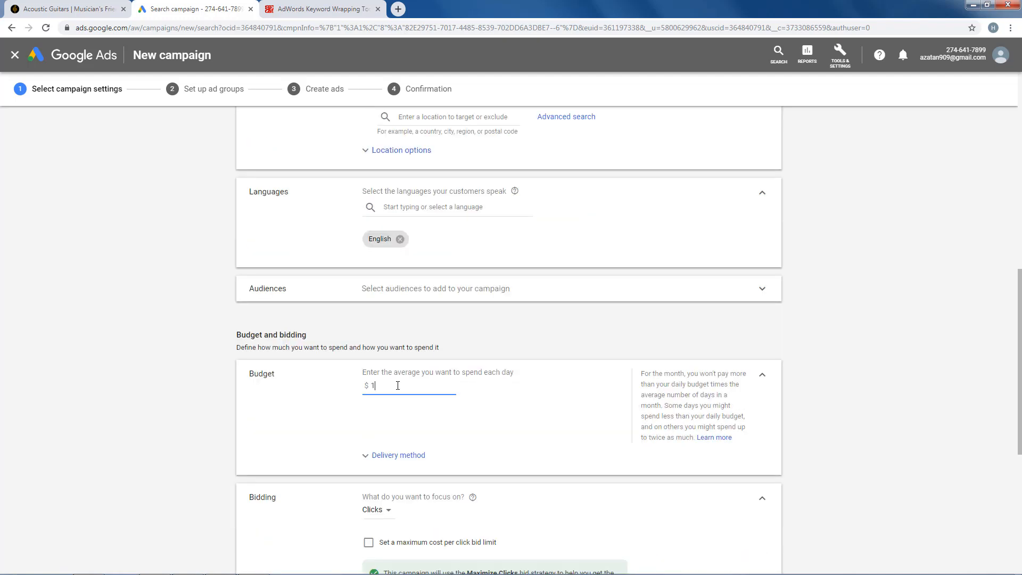
click(387, 418)
Select the bid strategy directly and set it to Manual CPC
scroll(394, 410, down, 2)
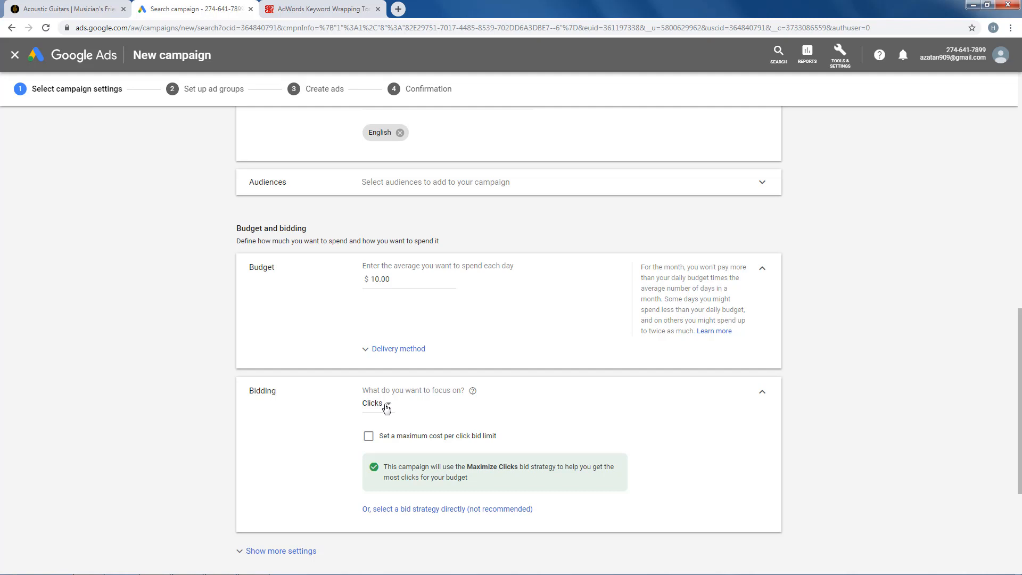
click(386, 408)
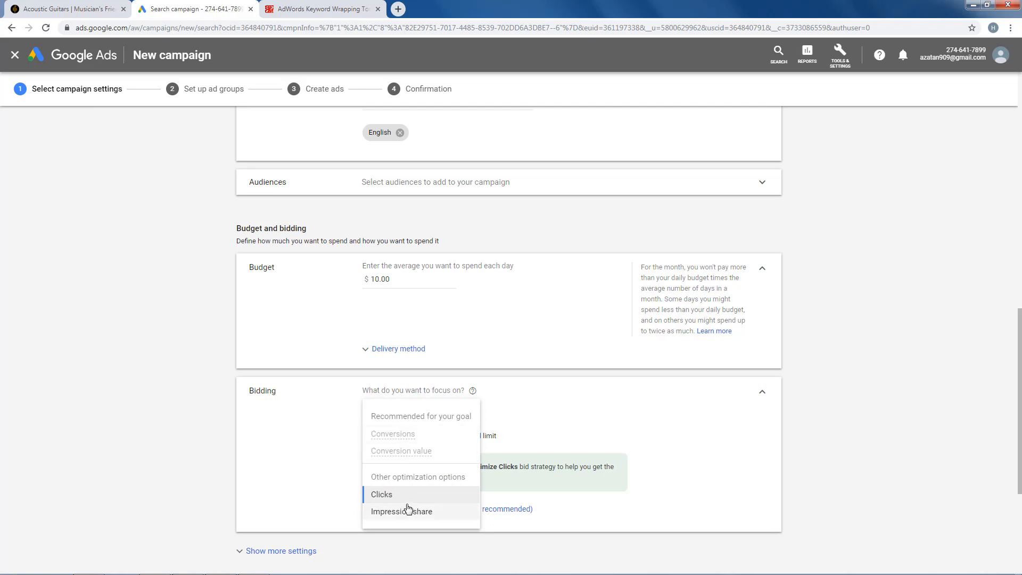
click(408, 478)
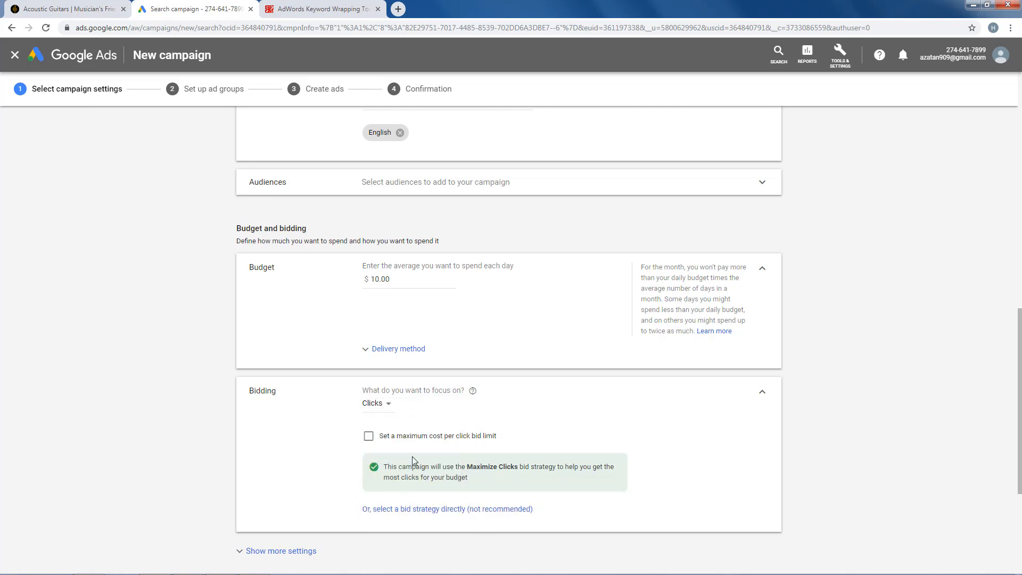
click(428, 510)
click(420, 424)
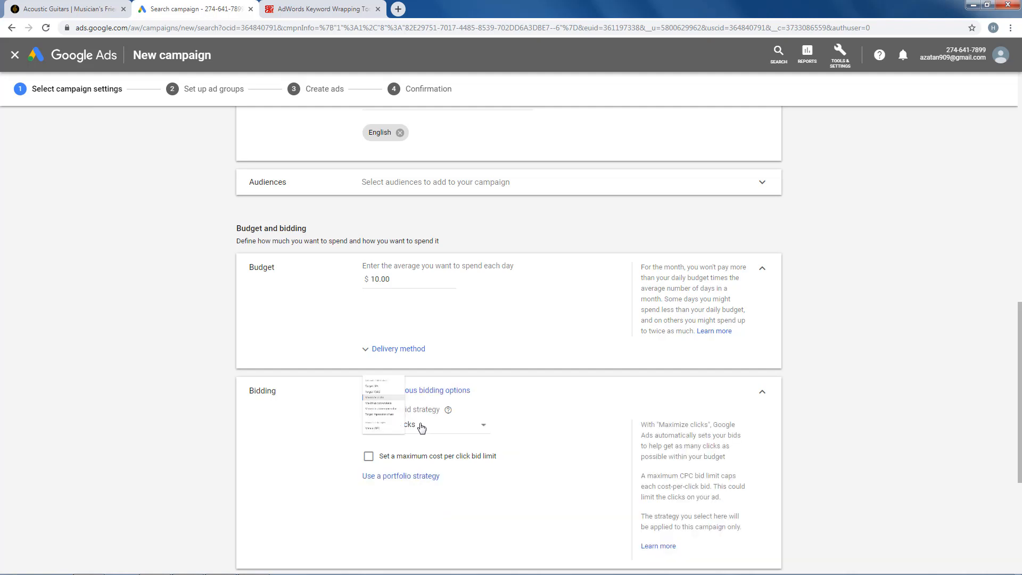
click(419, 424)
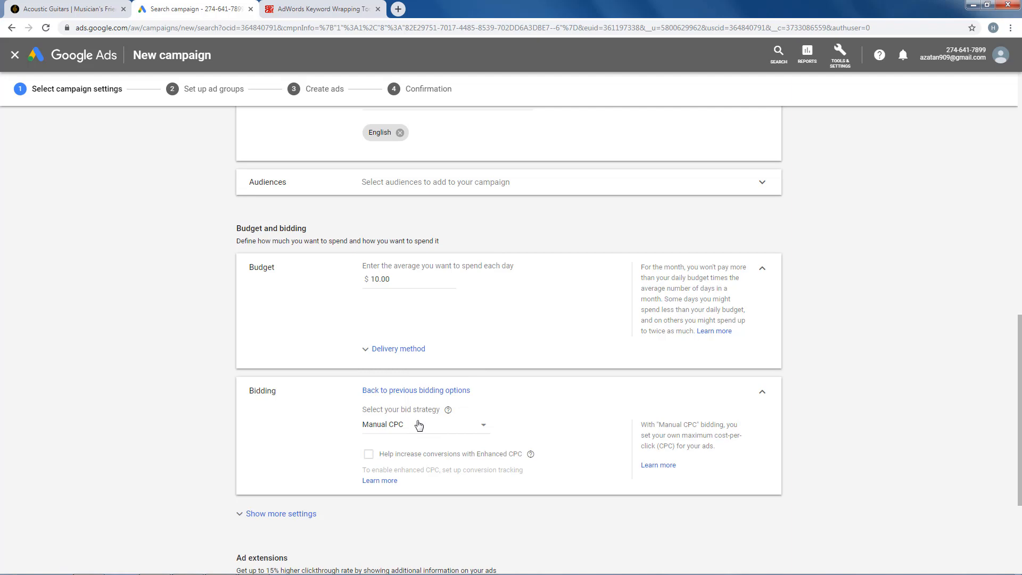
Add a new sitelink extension to the campaign and set Sitelink 1's text to "12 String Acoustic Guitar"
scroll(418, 424, down, 3)
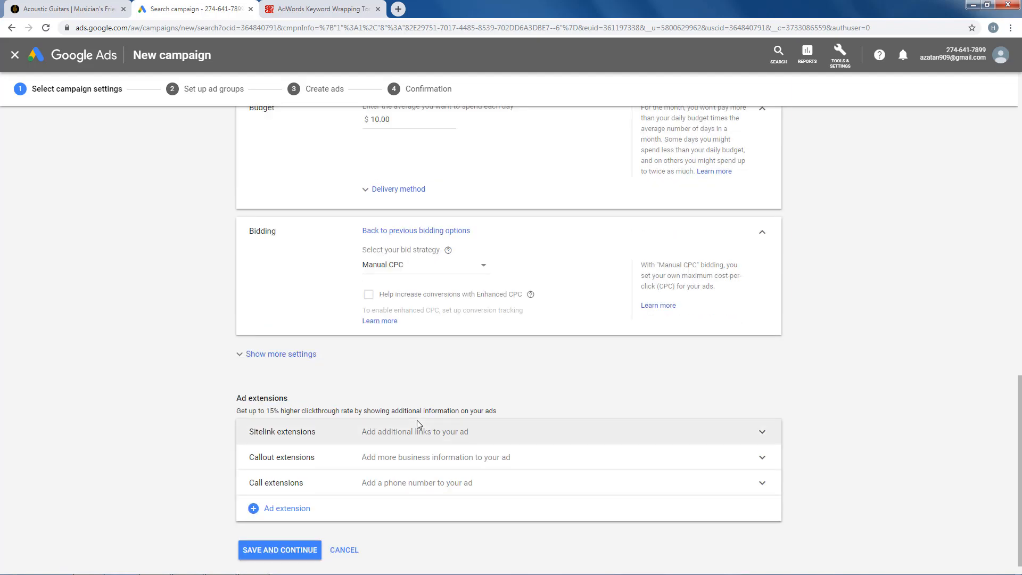
click(480, 439)
scroll(480, 439, down, 3)
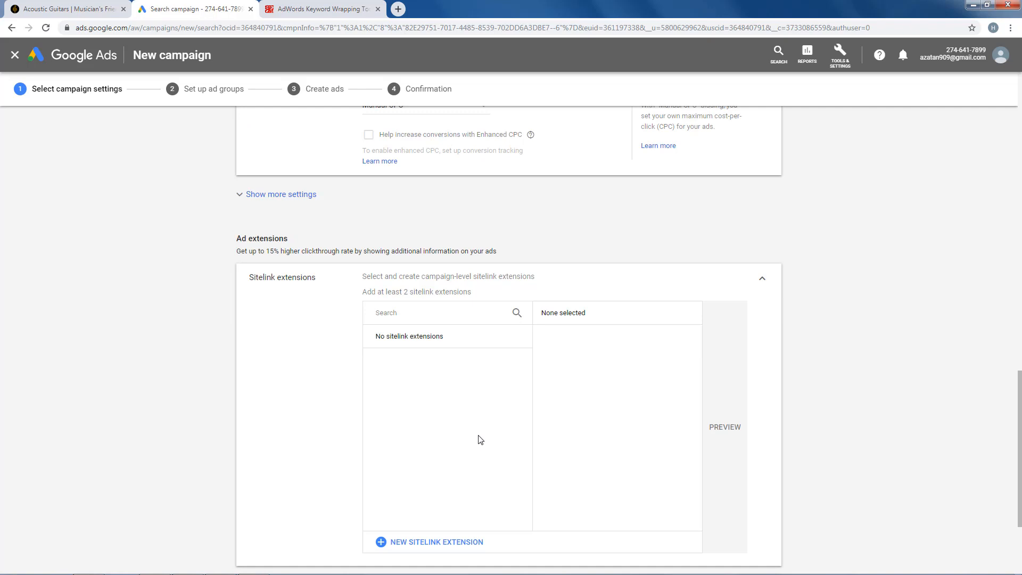
click(466, 545)
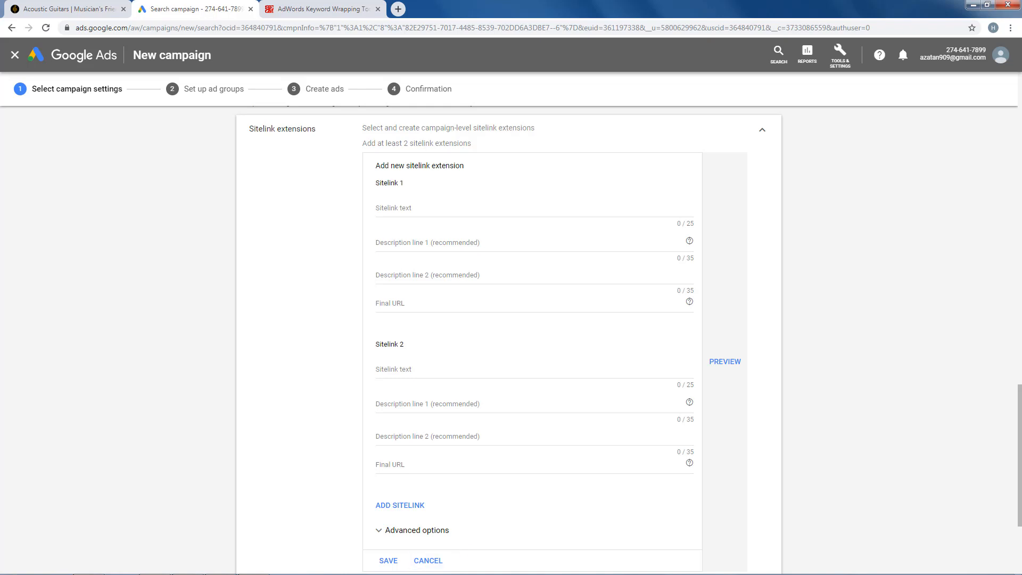
click(417, 208)
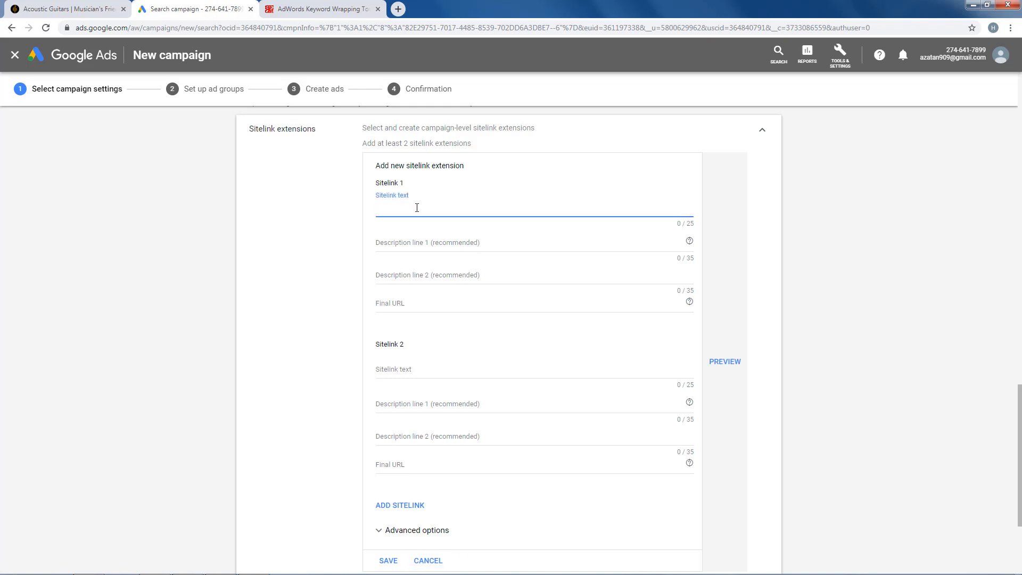
text(12 String Acoustic Guitar)
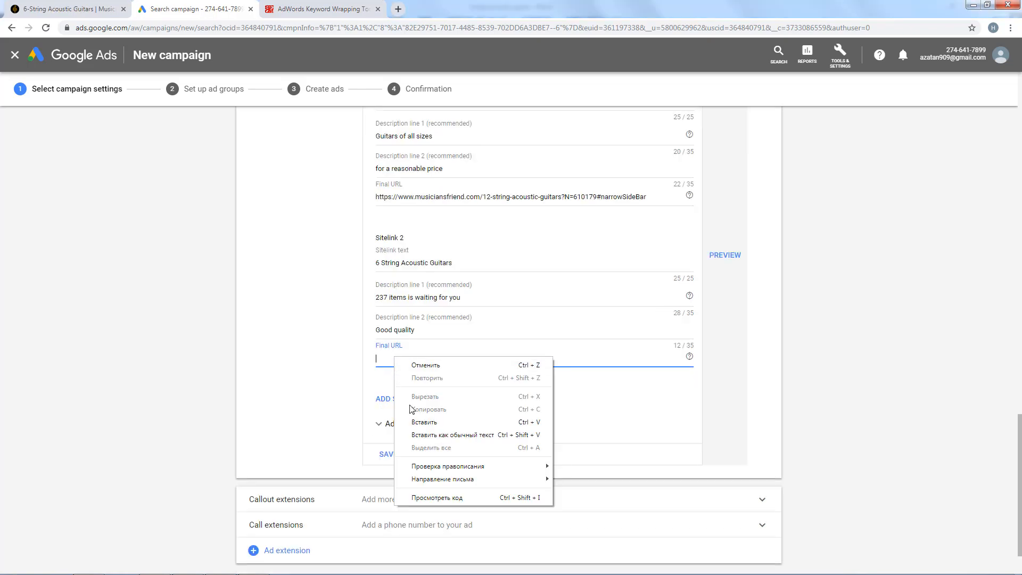
click(419, 421)
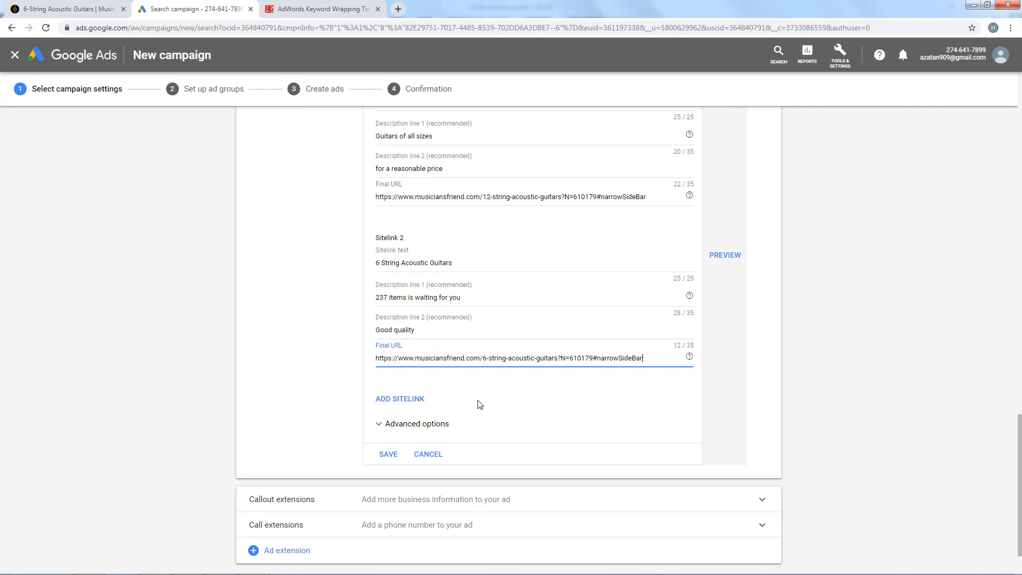
scroll(479, 405, down, 1)
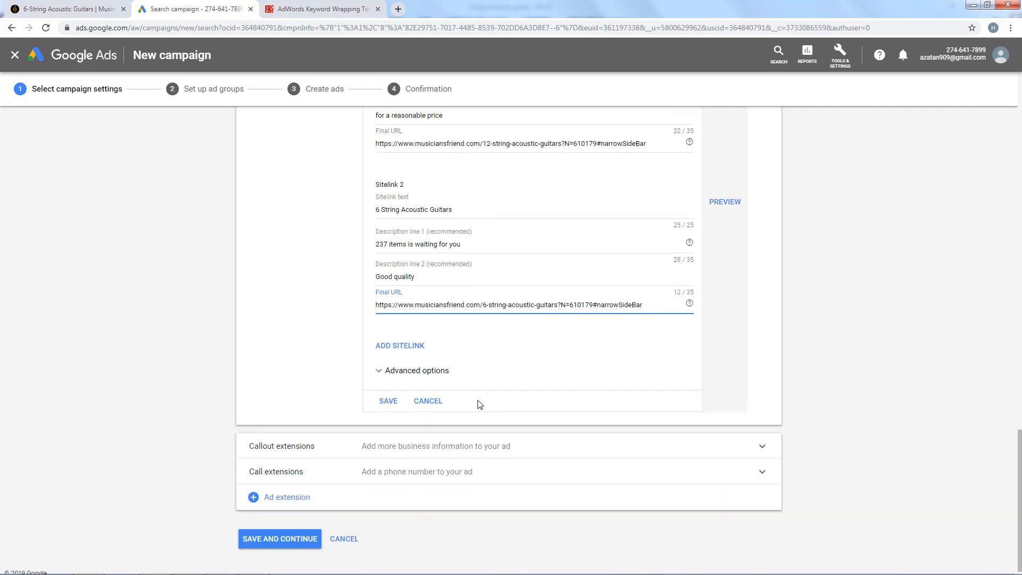
click(413, 346)
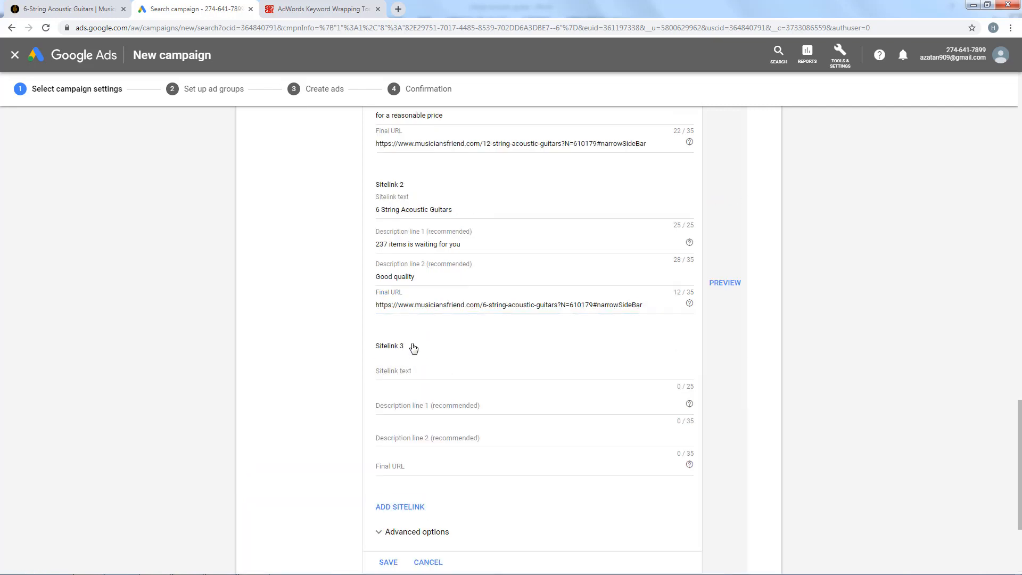
click(408, 368)
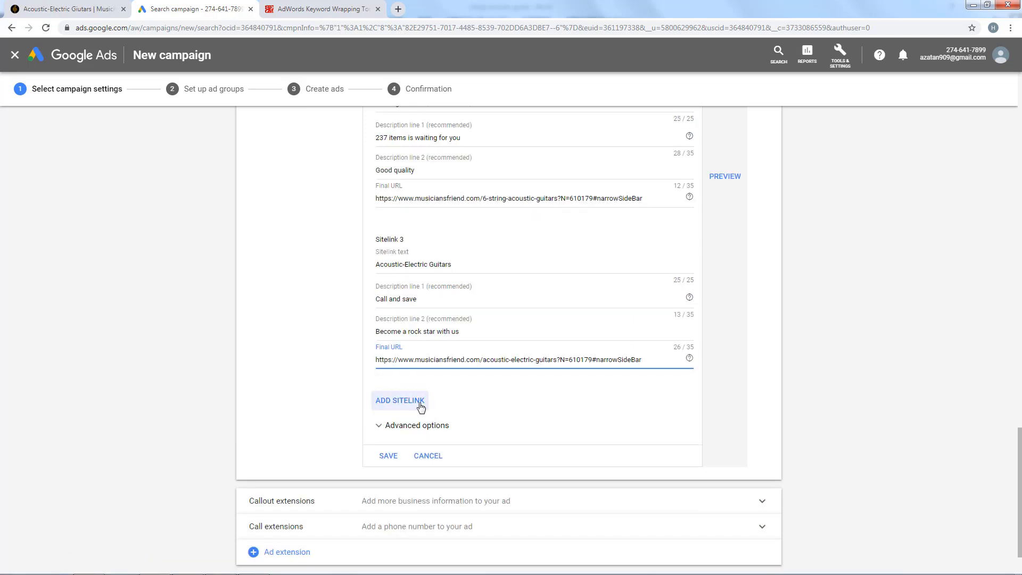
click(400, 400)
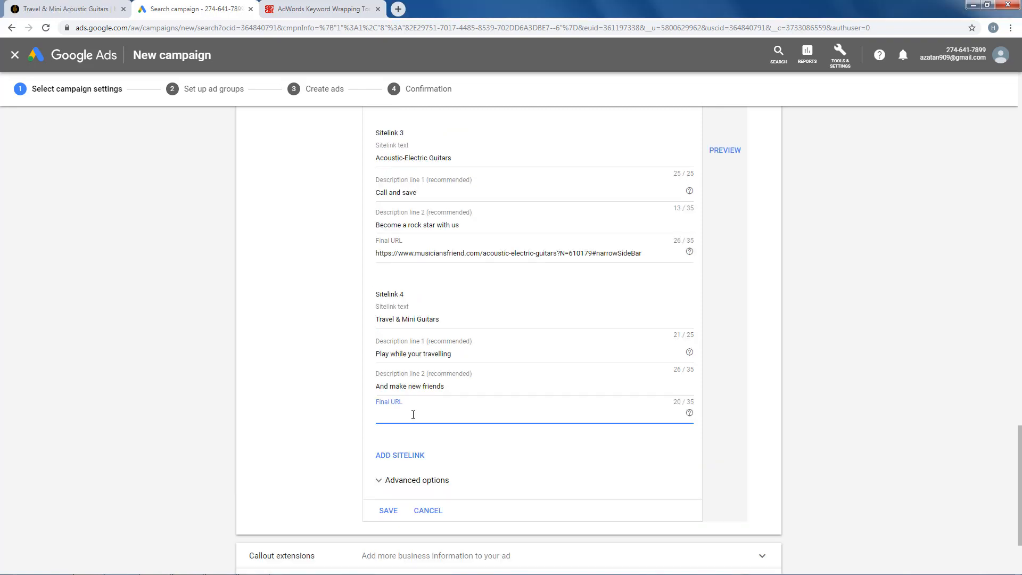
text(https://www.musiciansfriend.com/travel-mini-acoustic-guitars?N=610179#narrowSideBar)
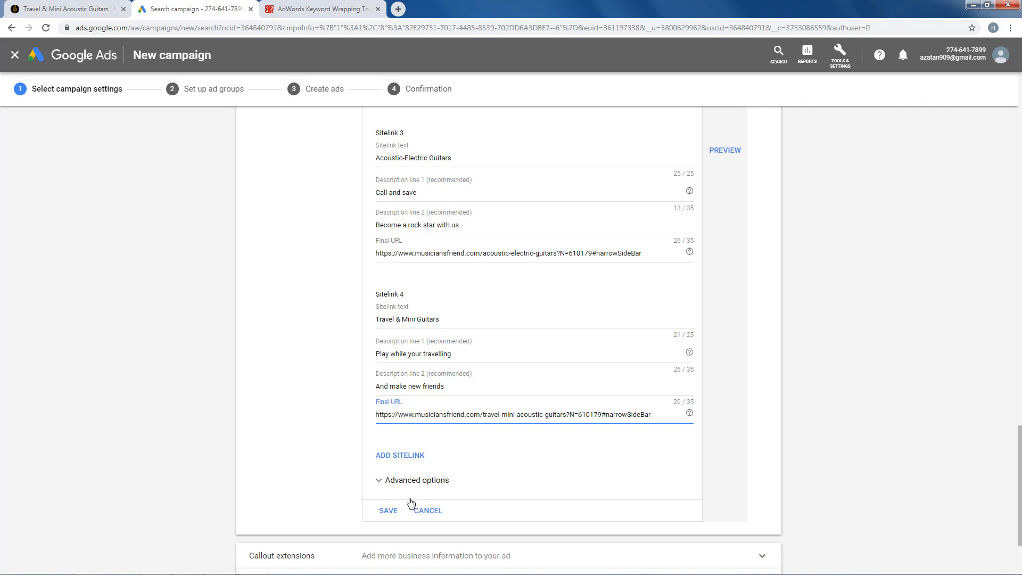
click(388, 511)
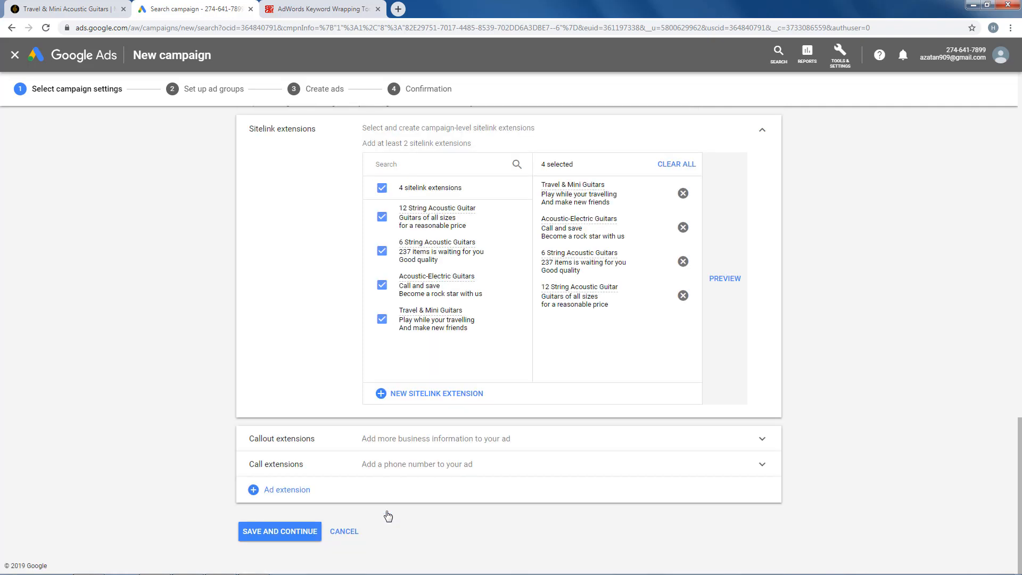
Create and save the callout extensions "Guitars on sale", "32% discount", "Additional presents" and "Free delivery"
click(414, 448)
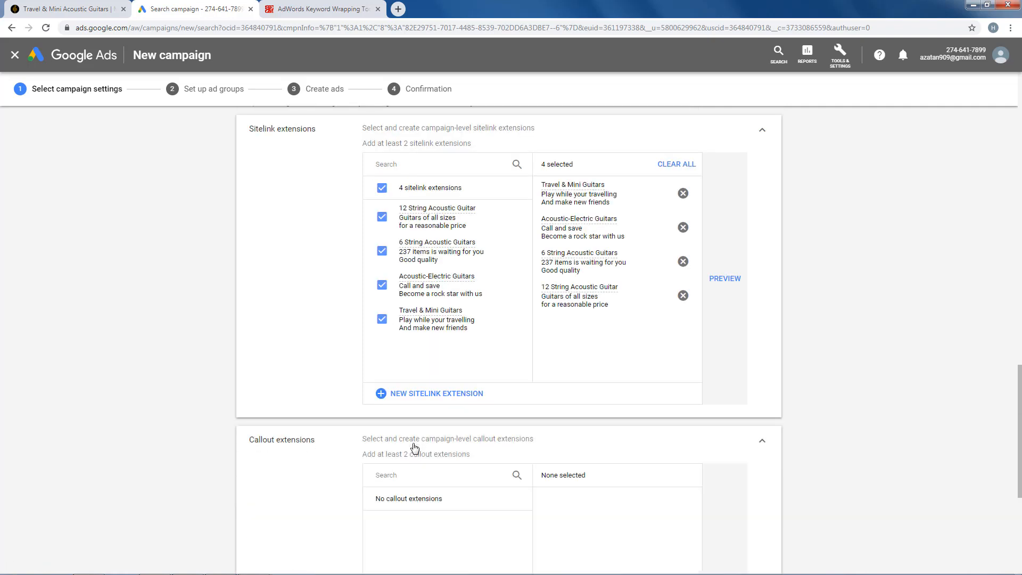
scroll(415, 448, down, 4)
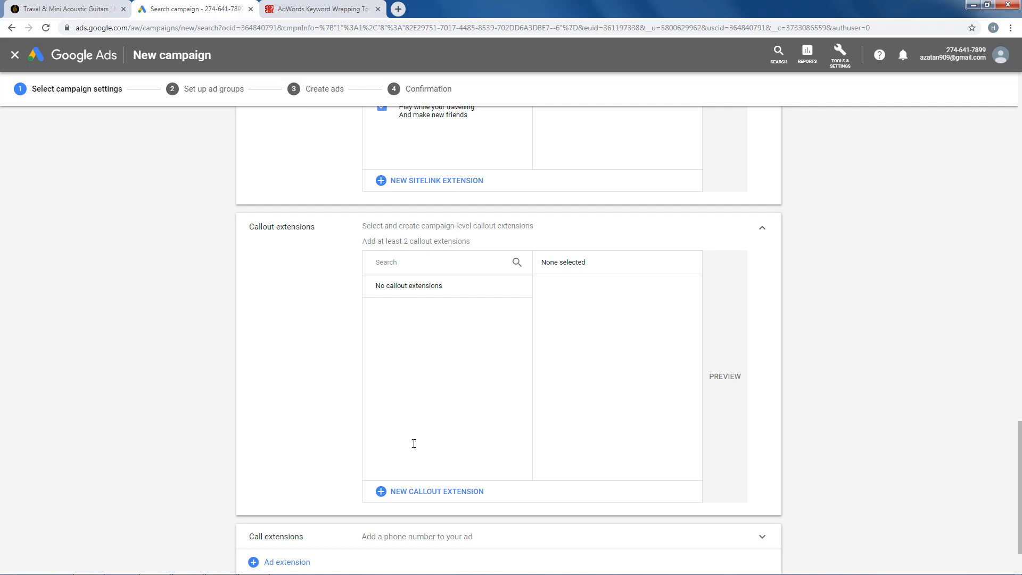
click(435, 490)
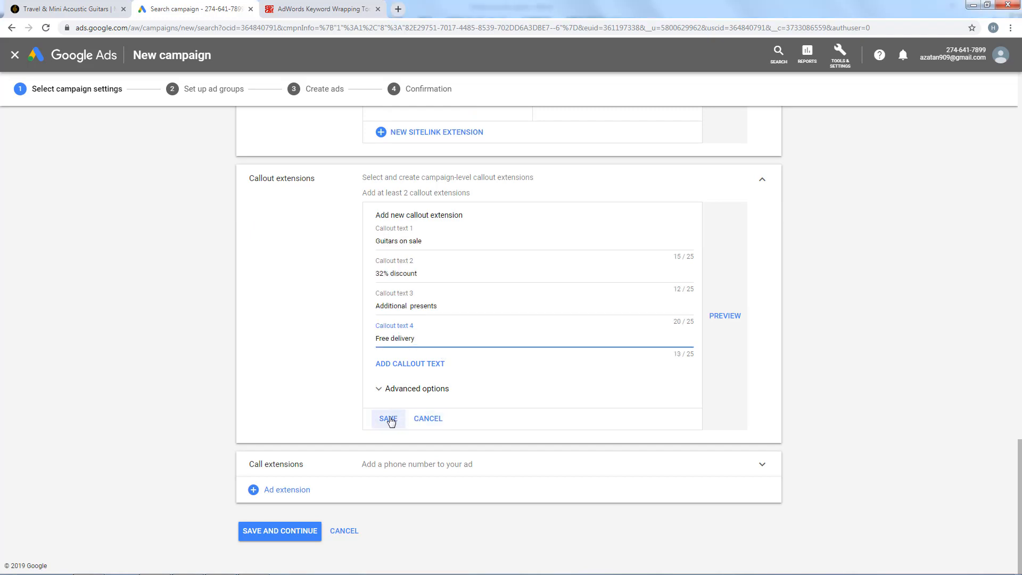
click(389, 419)
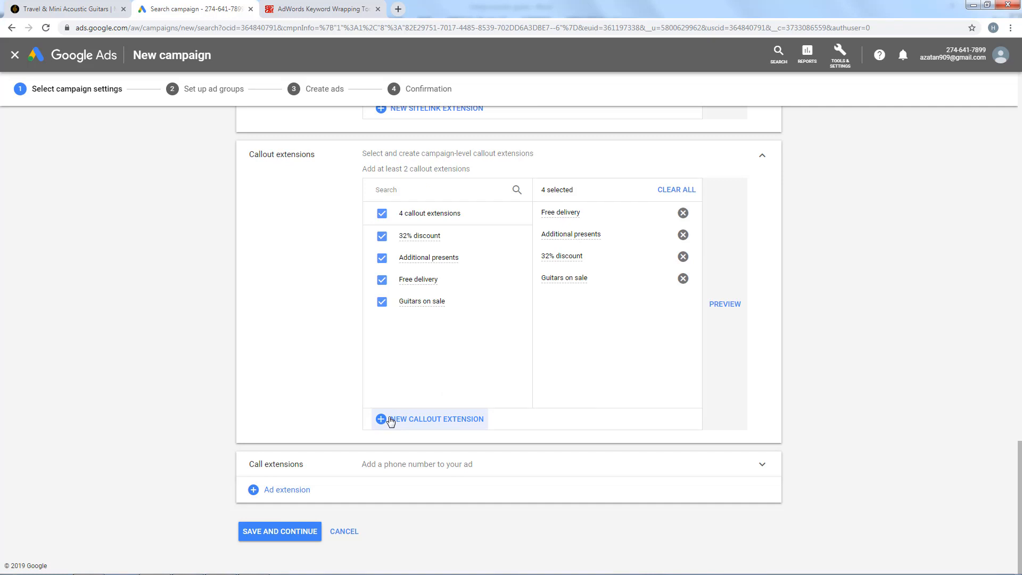
Create a call extension with the business's United States phone number, save it, and continue to the ad group setup
click(386, 467)
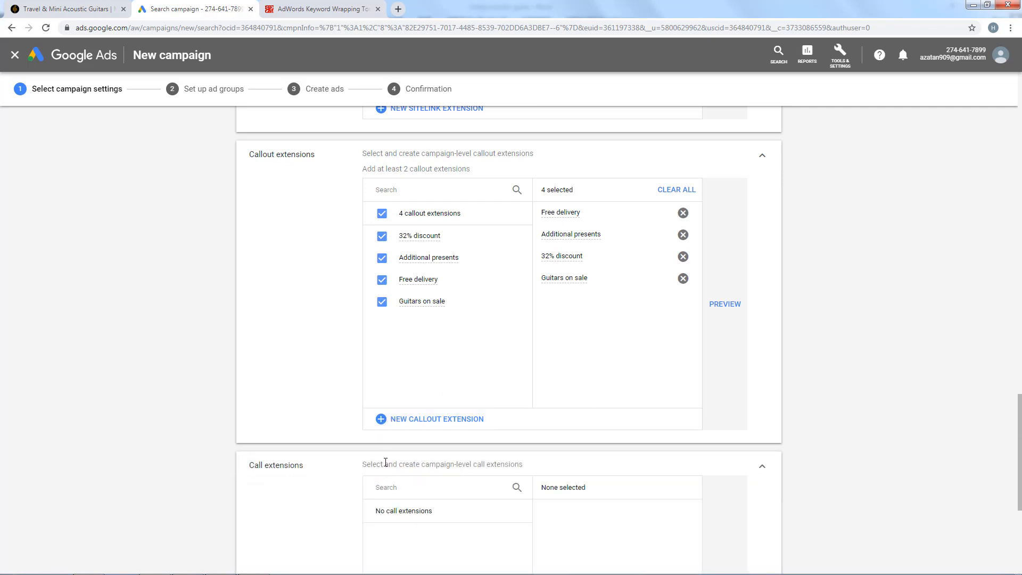
scroll(386, 462, down, 3)
scroll(385, 462, down, 1)
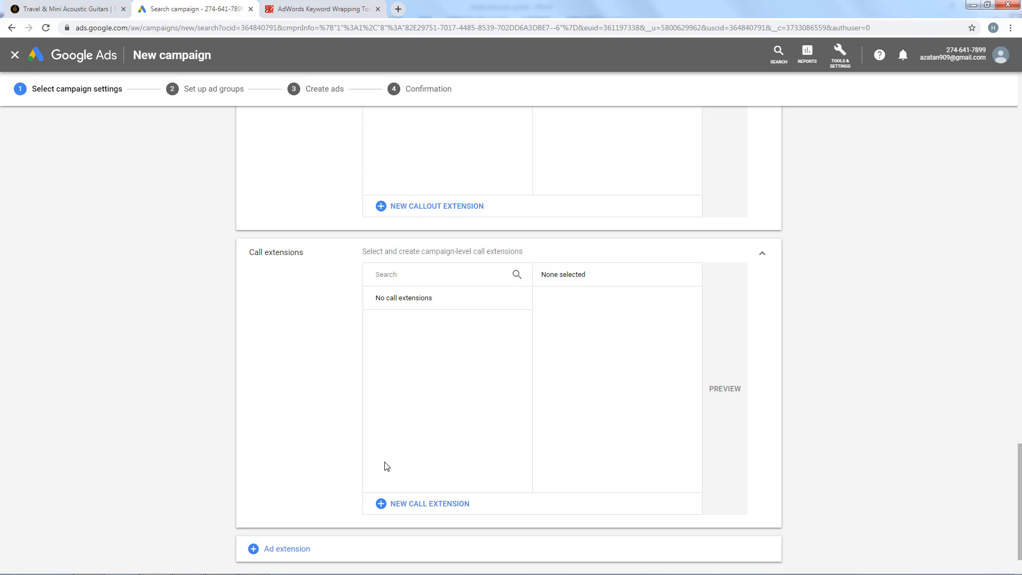
click(420, 503)
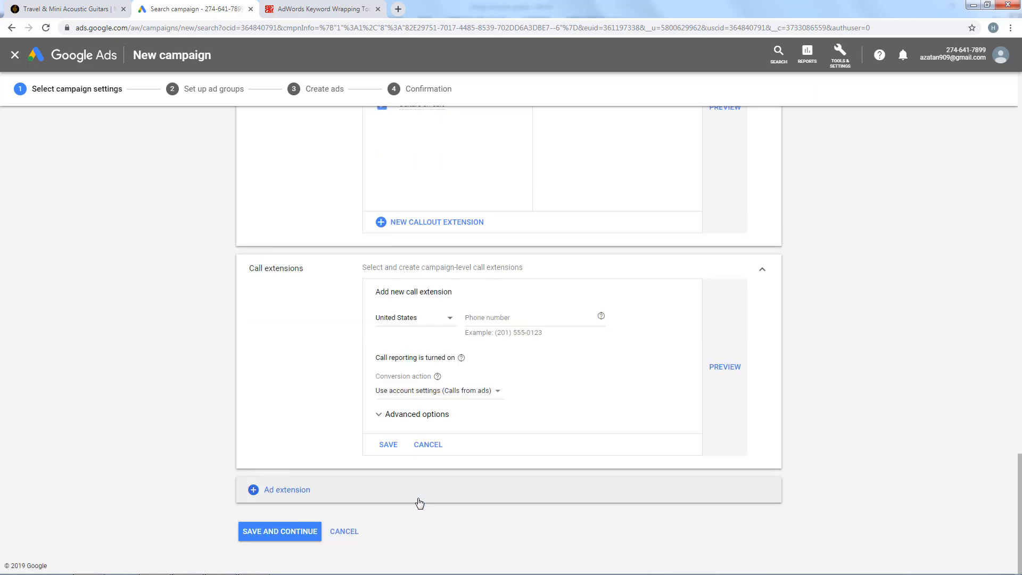
click(482, 317)
text((201)555-0123)
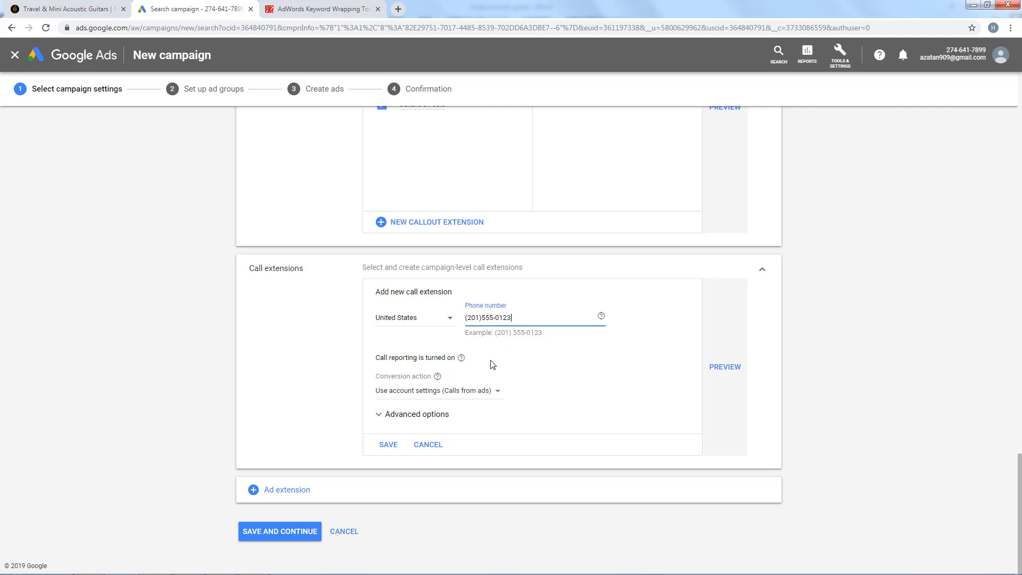
click(388, 444)
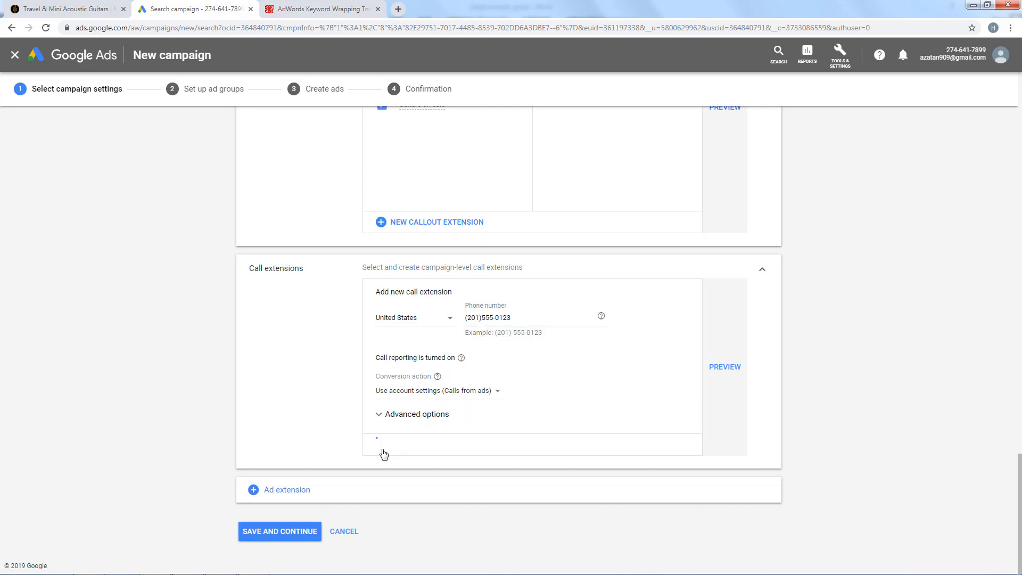
click(266, 532)
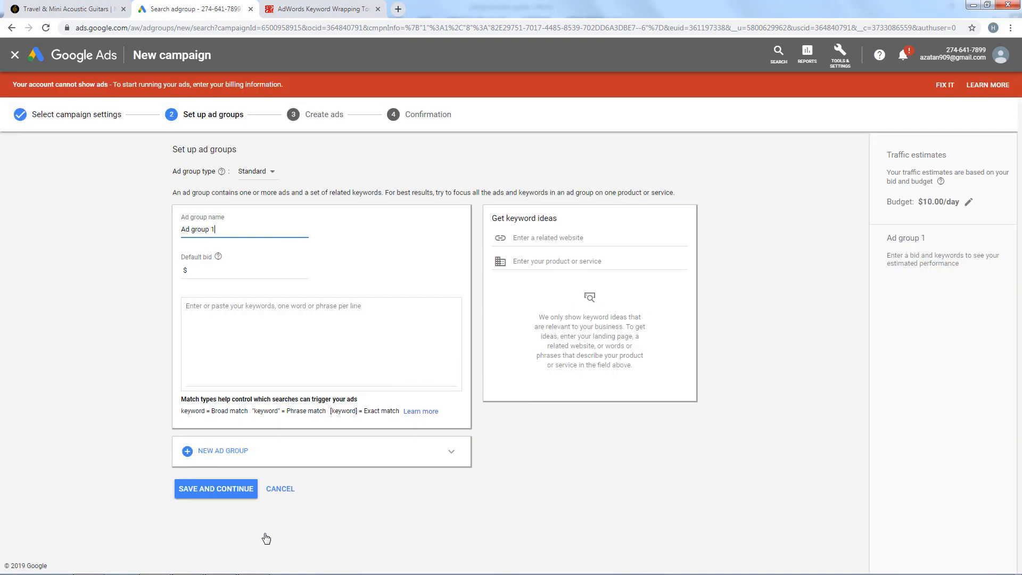
Set the ad group's default bid to $1, paste in the exact-match and plus-sign keywords from the Word document, and save the ad group
click(202, 268)
text(1)
click(207, 314)
mouse_move(16, 574)
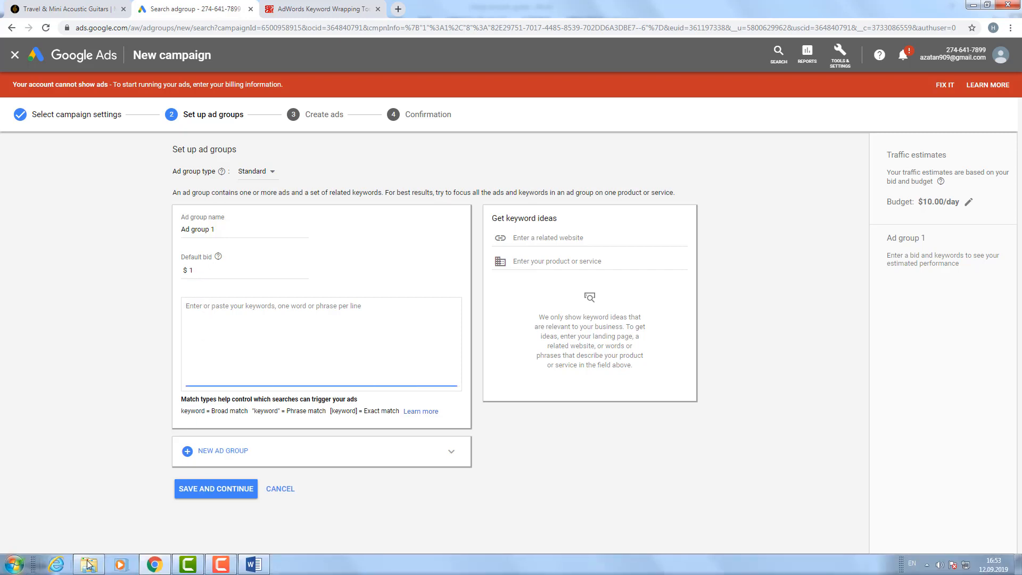
click(254, 564)
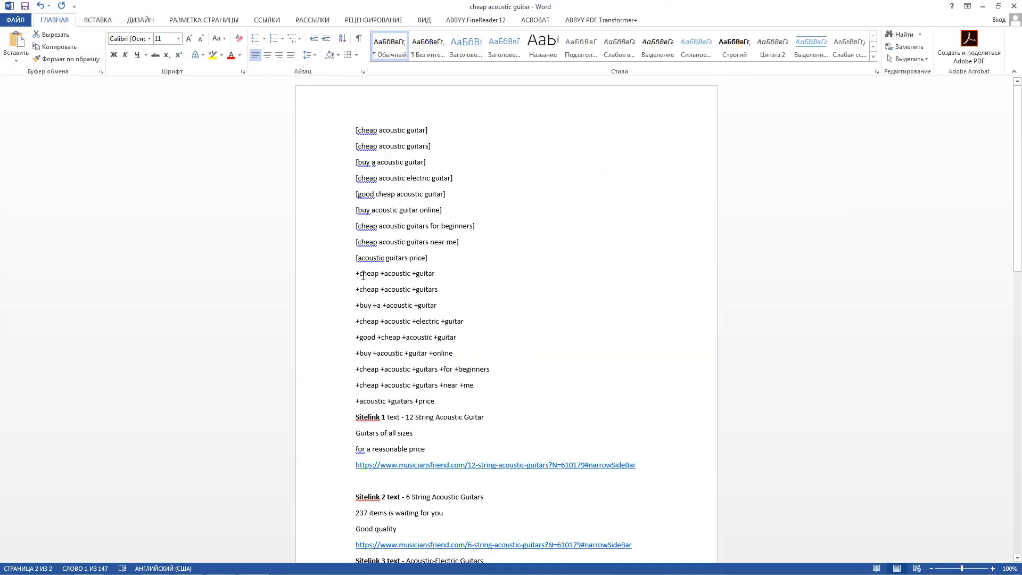
drag(355, 130, 522, 407)
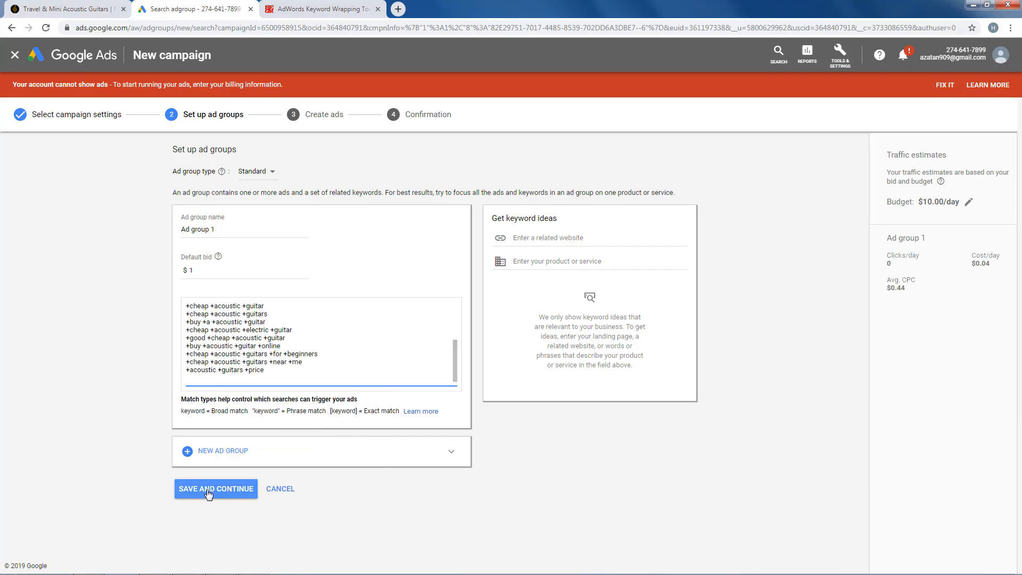
click(208, 494)
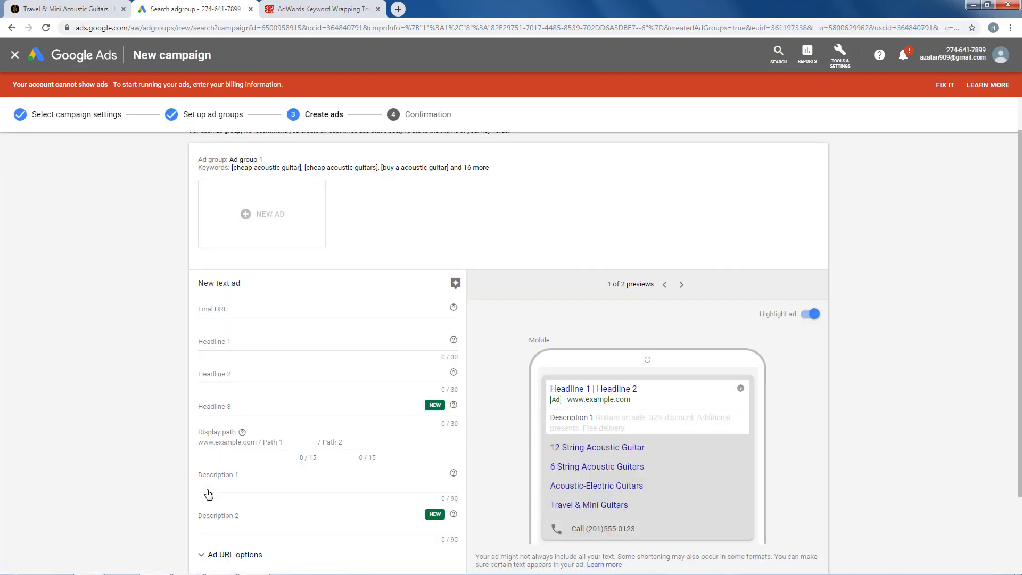
text(https://www.musiciansfriend.com/acoustic-guitars)
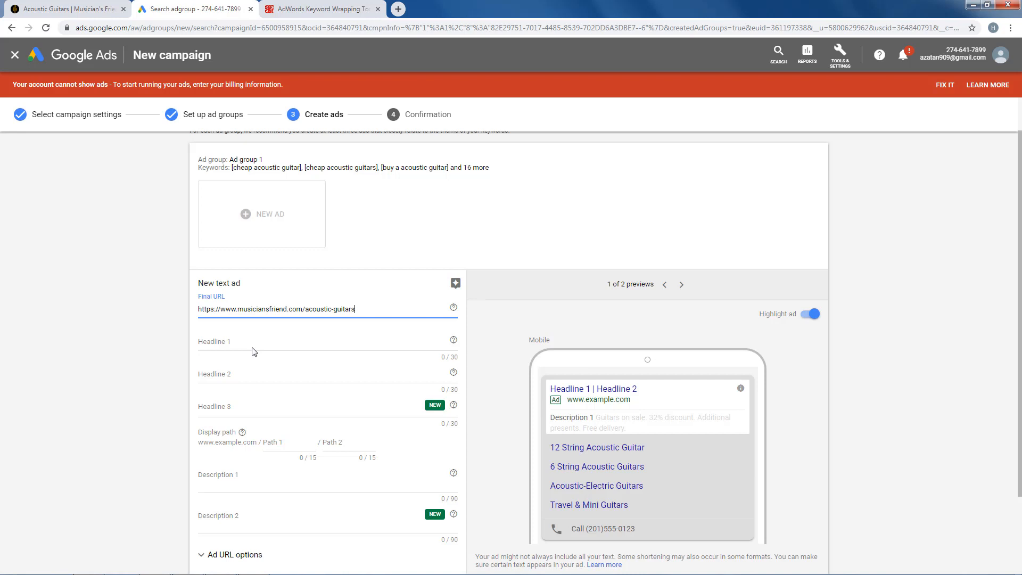
click(254, 339)
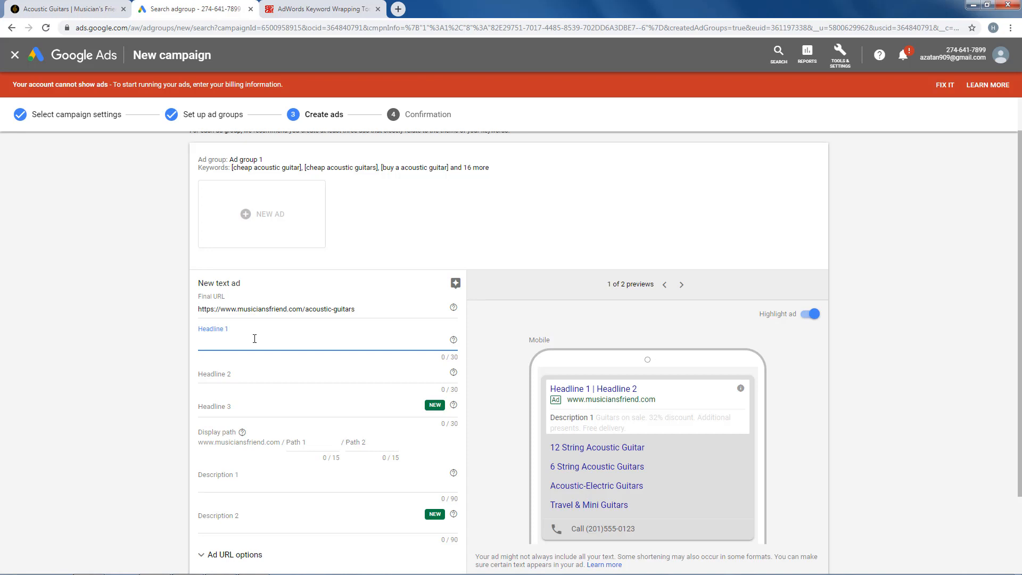
text(Acoustic)
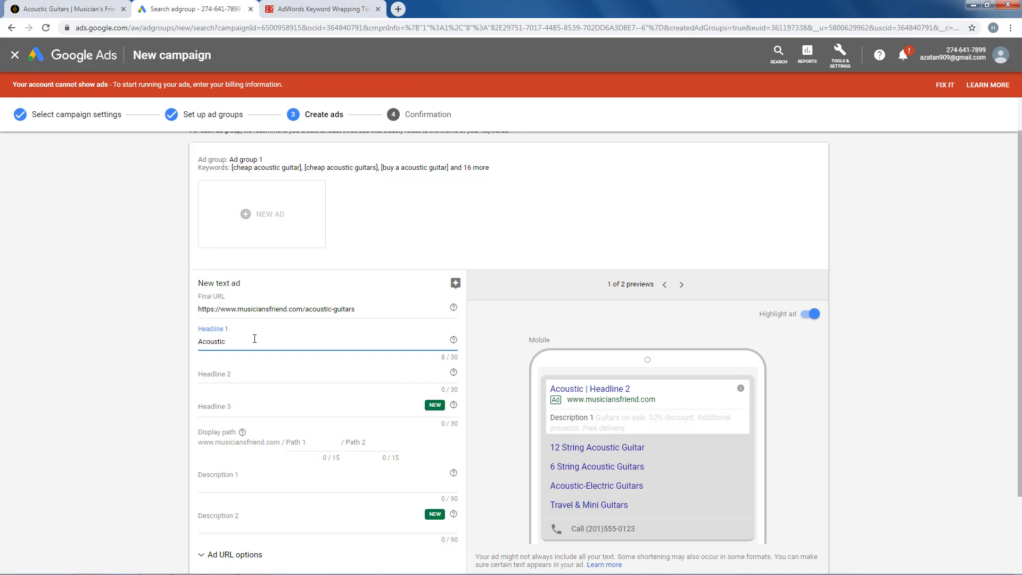
text(guitars)
Set the ad's Headline 2 to "Free delivery on all orders" and Headline 3 to "Best selling models"
click(235, 374)
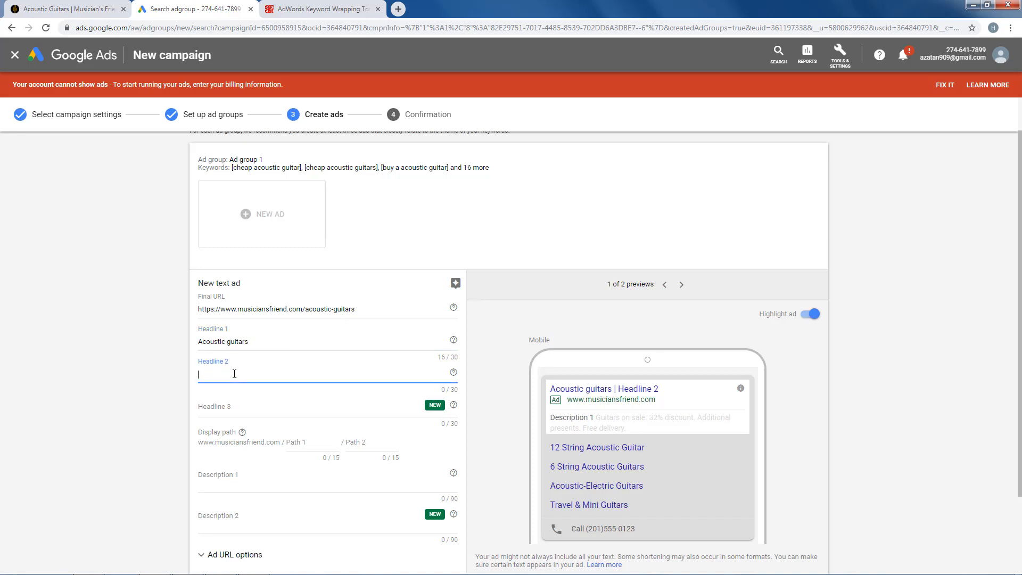
text(Free delivery on all orders)
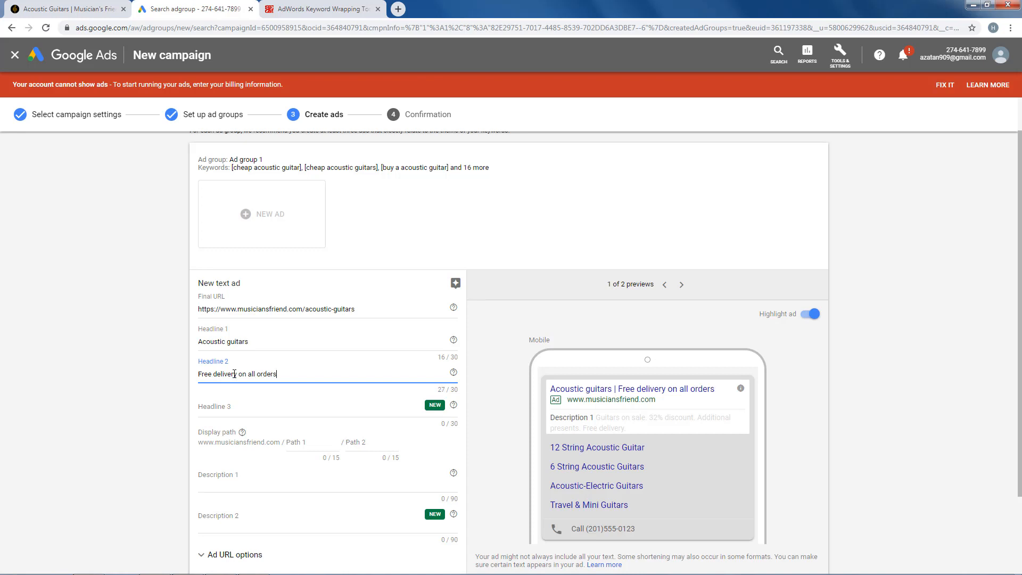
click(241, 406)
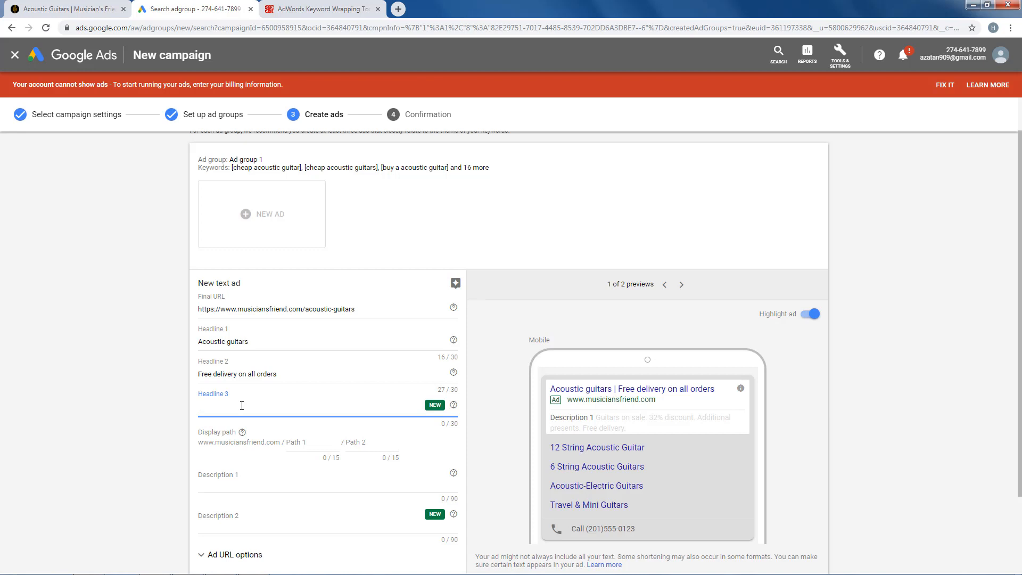
text(Best se)
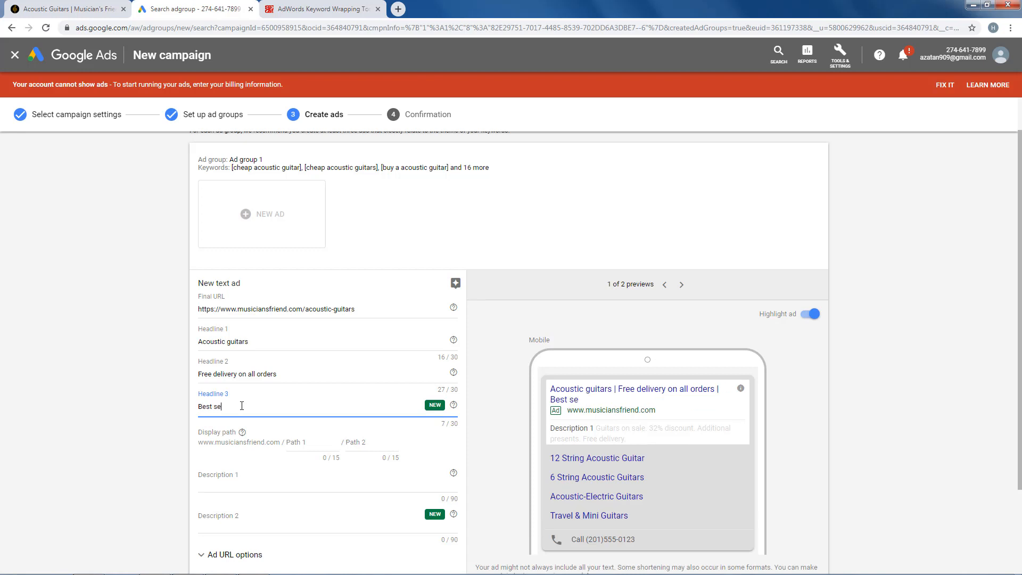
text(lling models)
Set the ad's display path to "New-York" for Path 1 and "Guitars" for Path 2
click(306, 441)
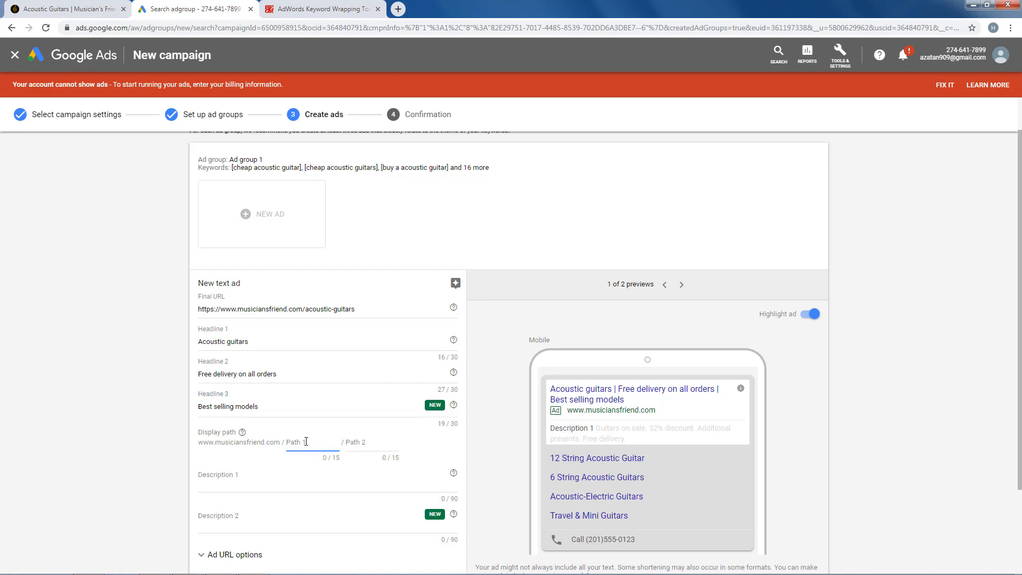
text(New-York)
key(Tab)
text(Guitars)
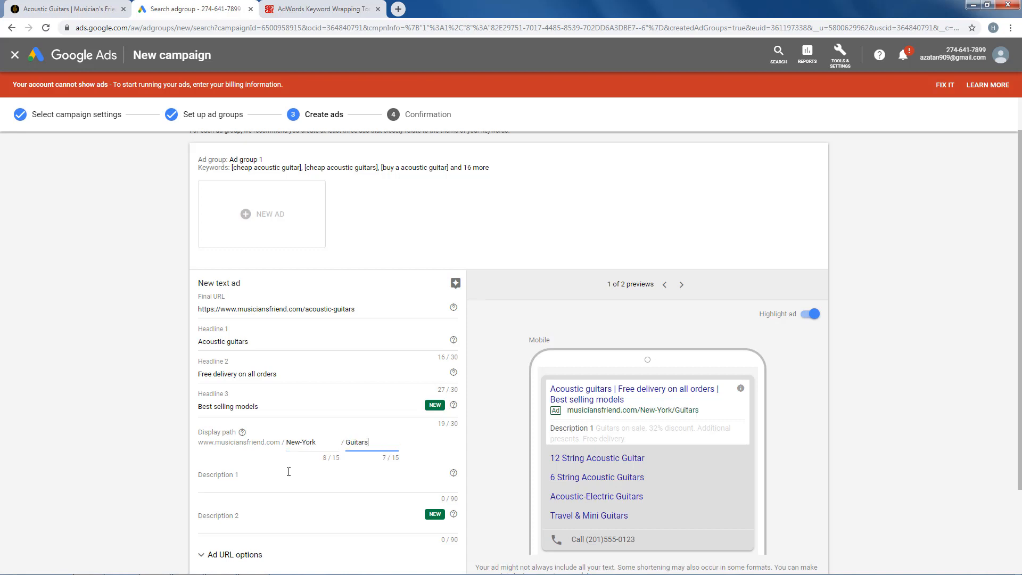
Set Description 1 to "For beginners and professionals. From 300 dollars. Call to us." and Description 2 to "Worldwide delivery"
click(288, 474)
text(For beginners and professionals. From 300 dollars. Ca)
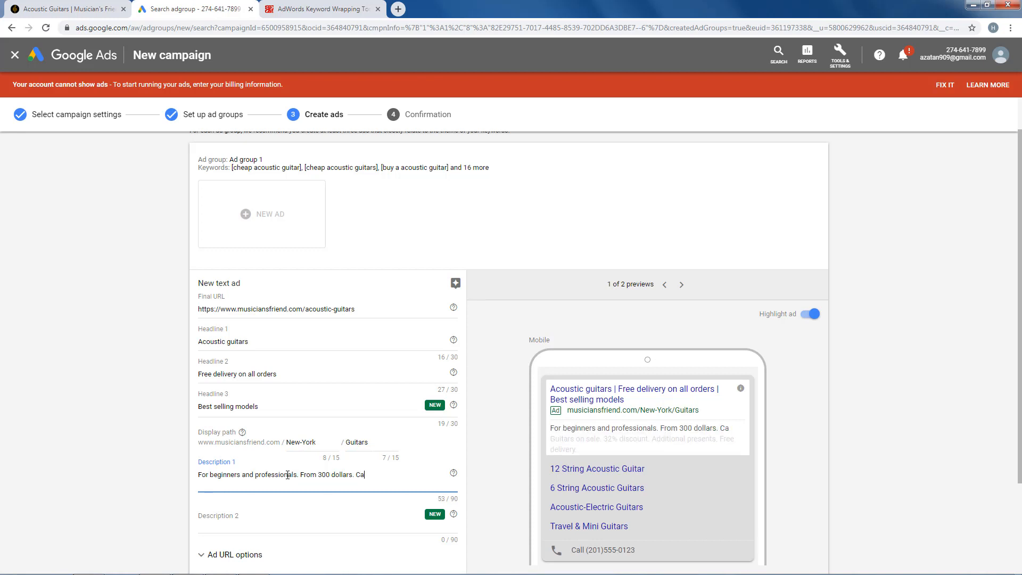
text(ll to us.)
scroll(338, 417, down, 2)
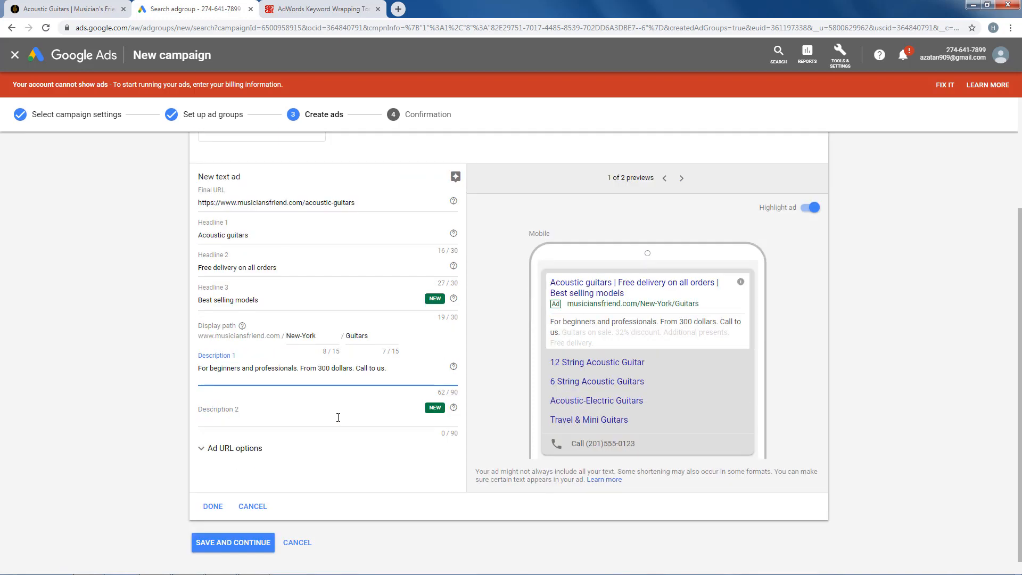
click(302, 420)
text(Worldwide deliv)
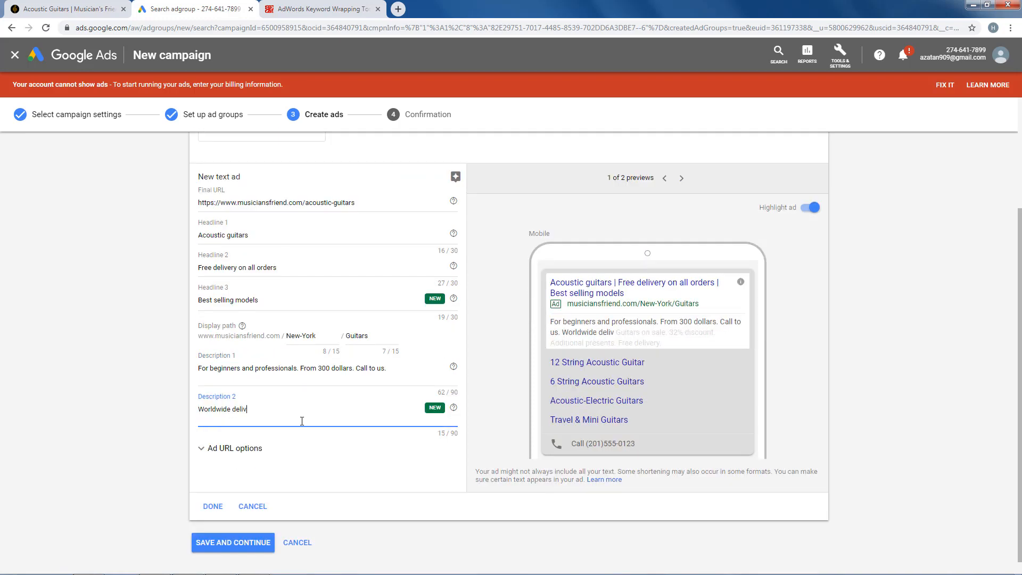
text(ery)
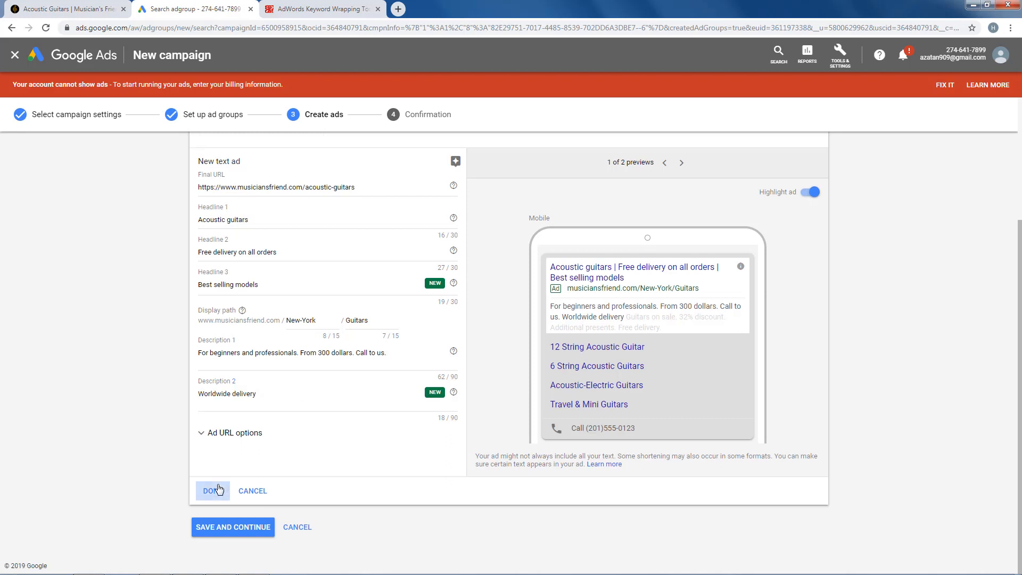
Finish the text ad, save the ads and continue through the confirmation to the campaign
click(217, 489)
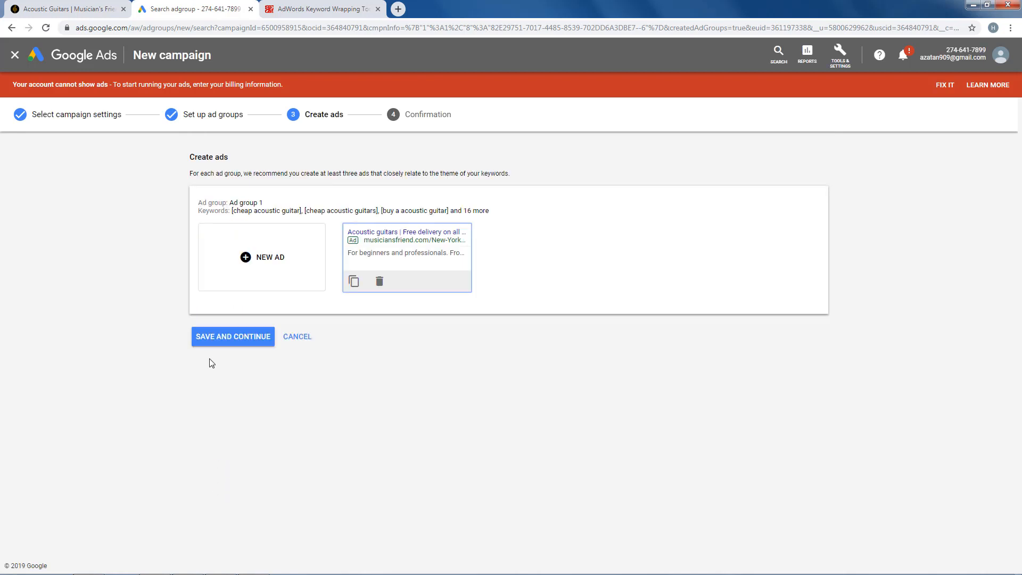
click(219, 343)
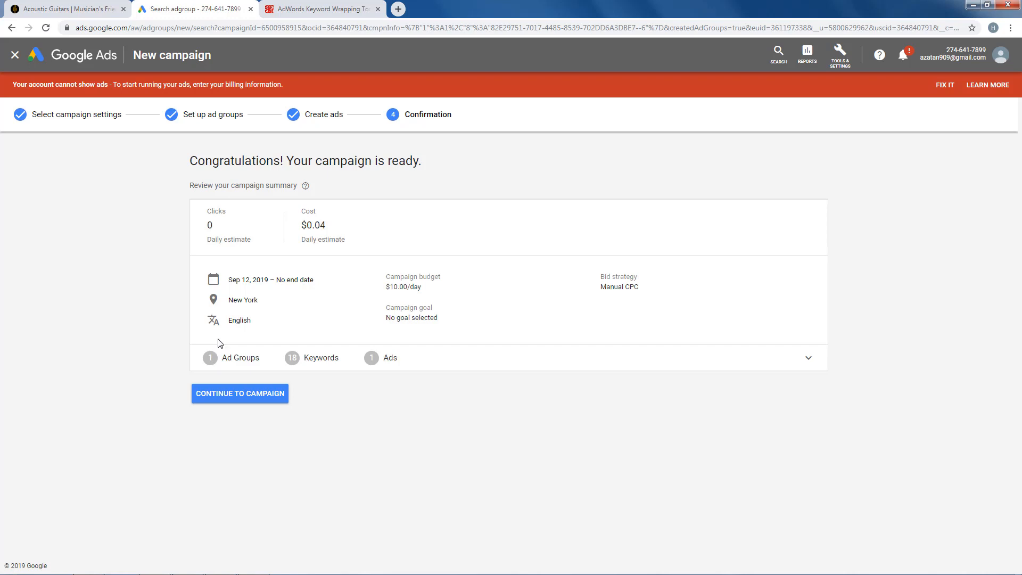
click(239, 393)
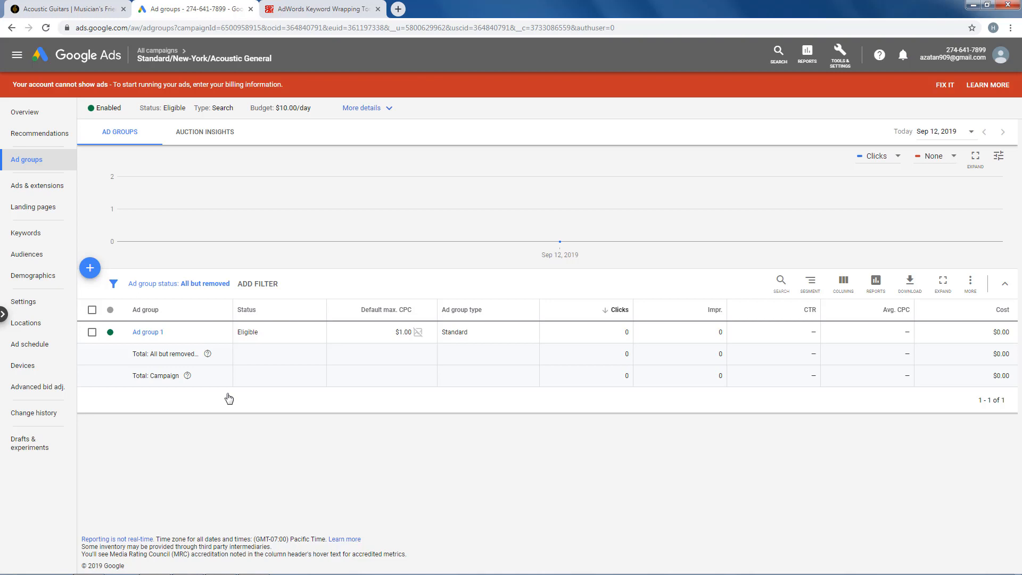
Add "left-handed" as a campaign-level negative keyword to Standard/New-York/Acoustic General and save it
click(45, 237)
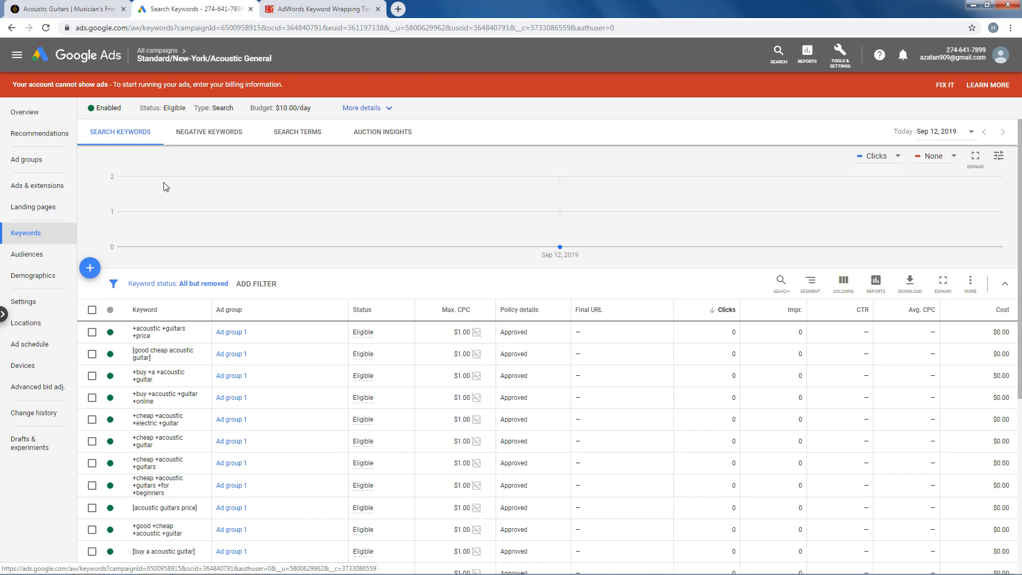
click(200, 138)
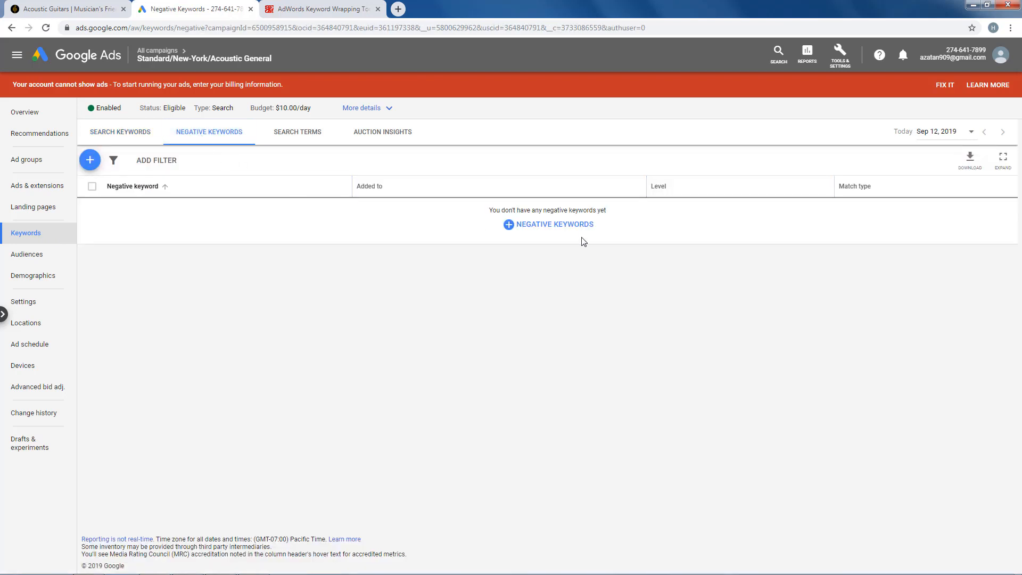
click(579, 226)
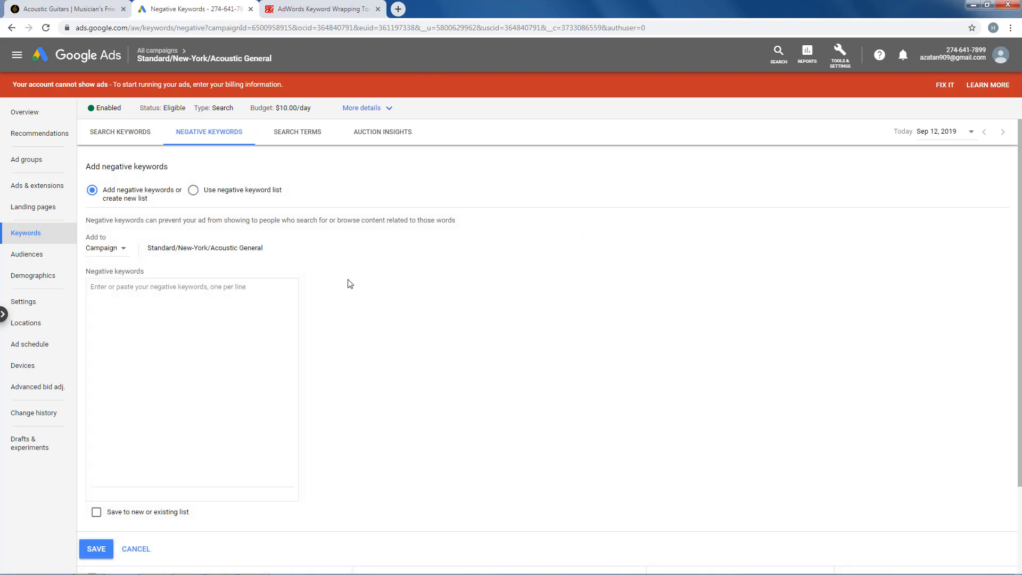
click(224, 288)
text(left-handed)
click(97, 548)
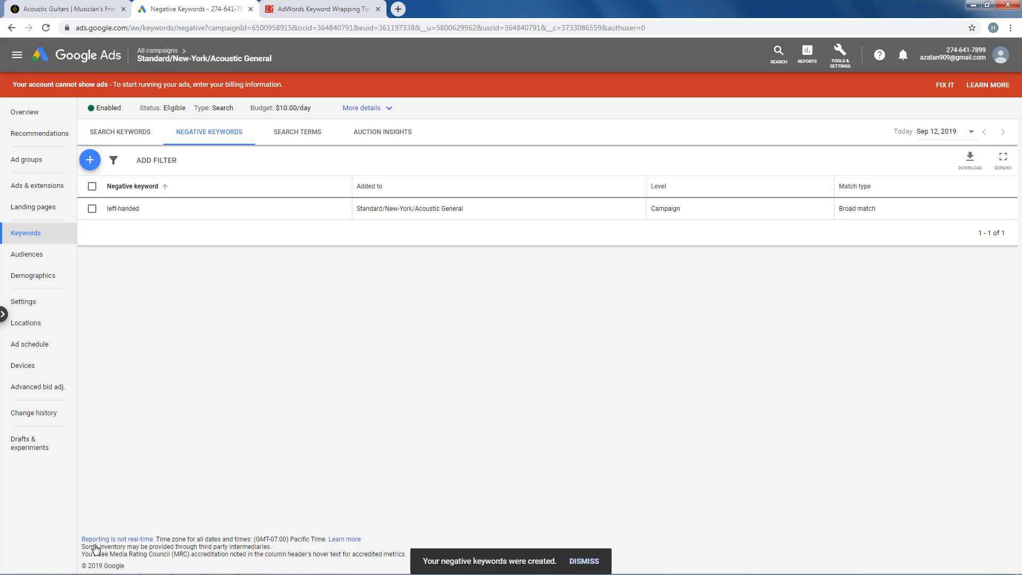